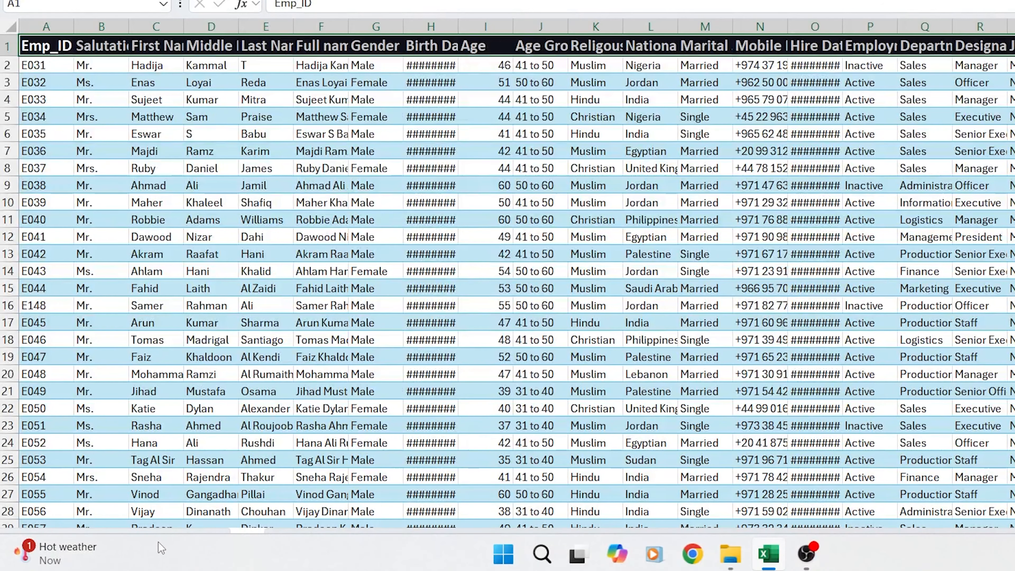
Start a VSTACK formula in cell B2 of the Combine Data sheet.
click(157, 547)
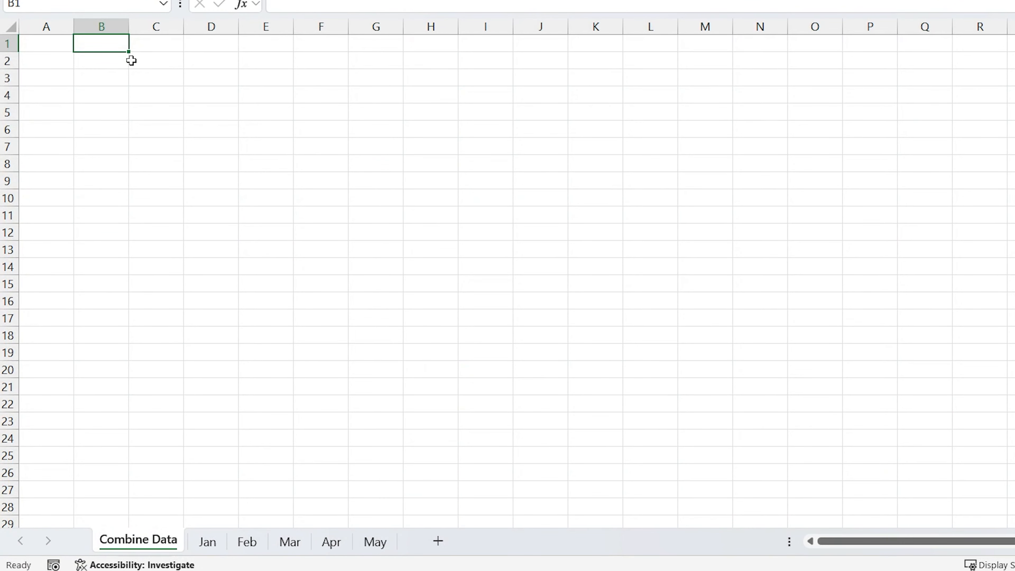
click(100, 60)
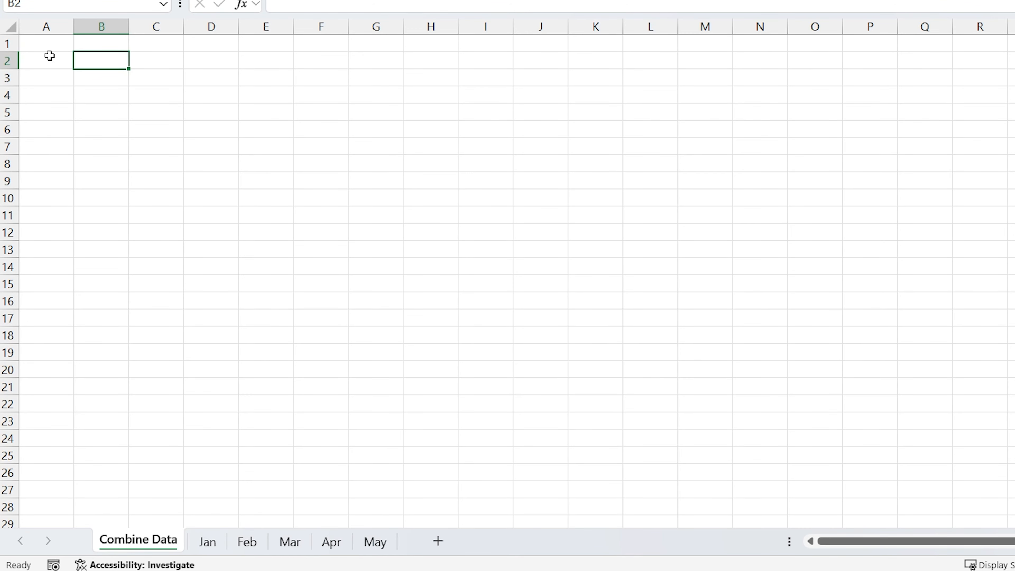
click(40, 43)
click(113, 61)
text(=)
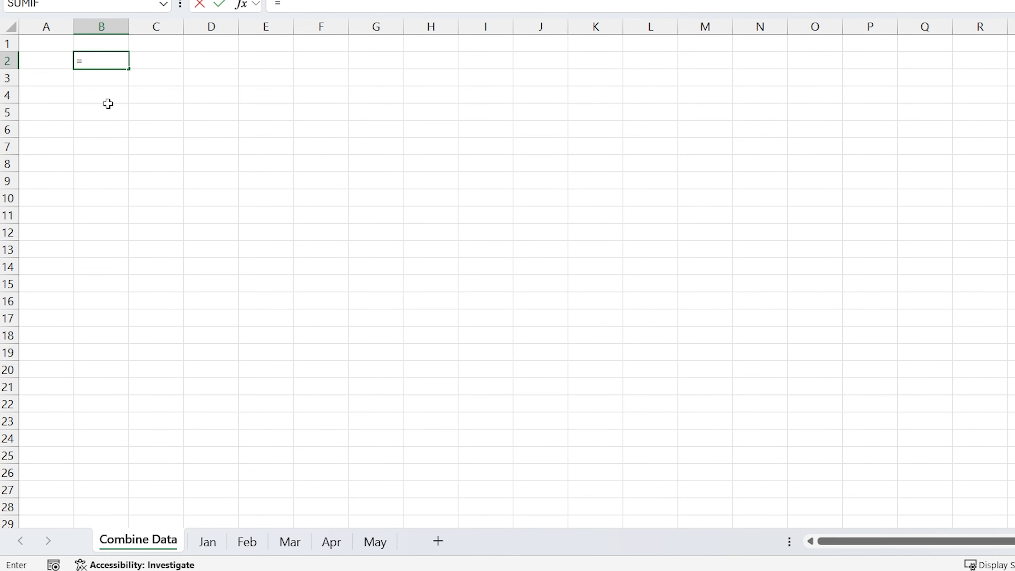
text(vs)
key(Tab)
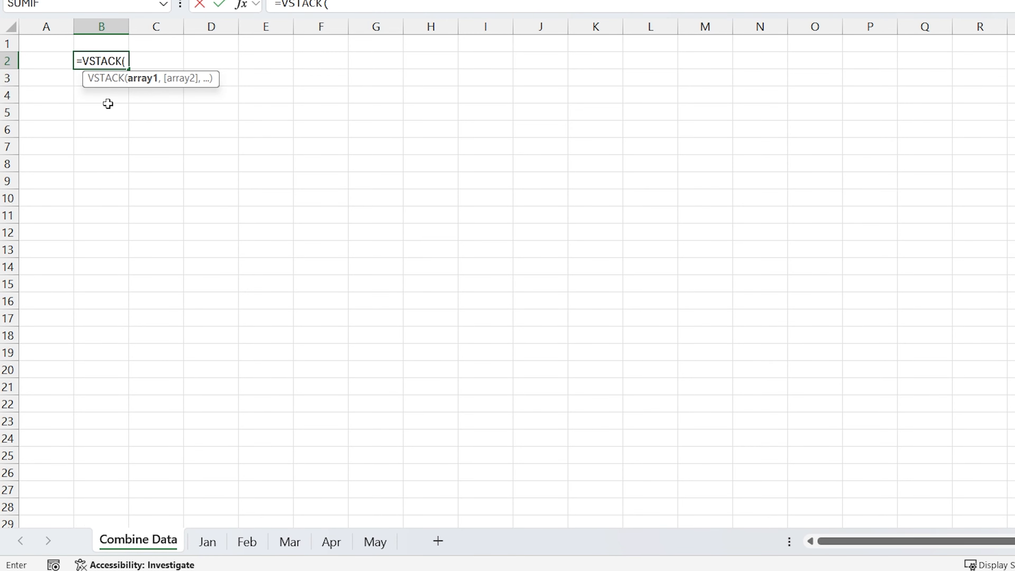
Reference A1:X100 on the Jan sheet as the VSTACK array, extending the range below the existing records.
click(207, 541)
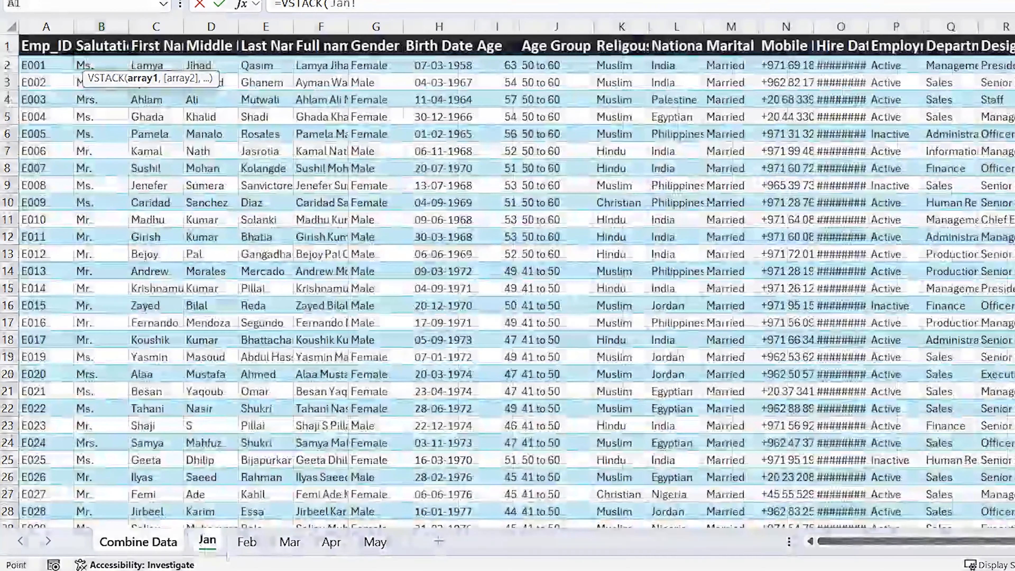
click(30, 48)
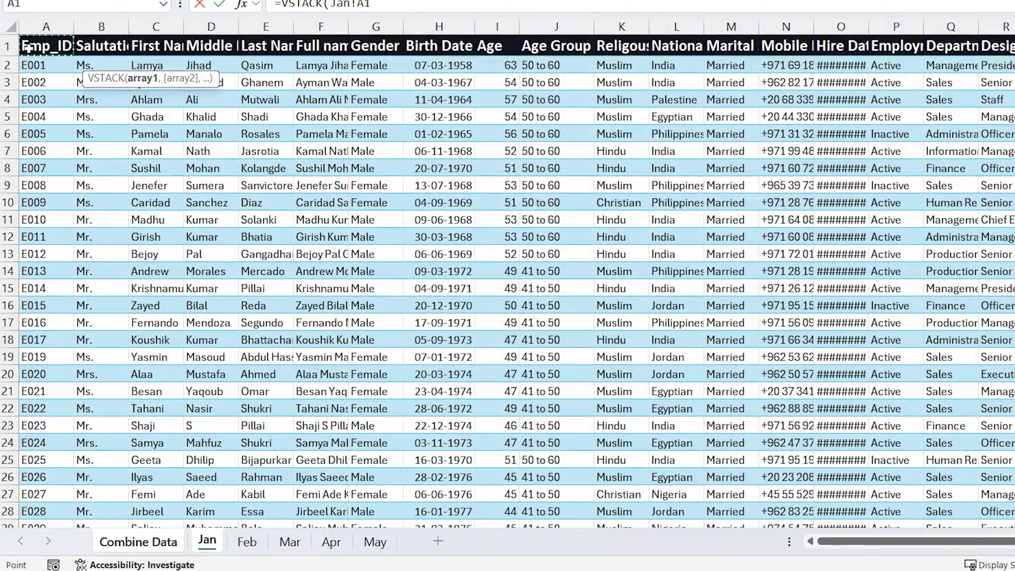
key(ctrl+shift+Right)
key(ctrl+shift+Down)
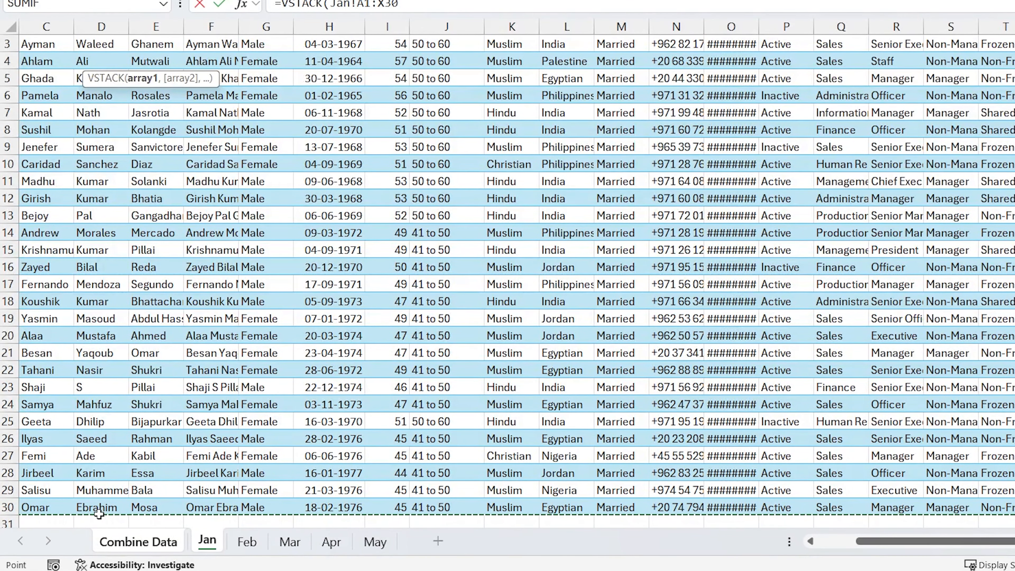
key(shift+Down)
key(shift+Down)
key(shift+Down)
key(shift+Down)
key(shift+Down)
key(shift+Down)
key(shift+Down)
key(shift+Down)
key(shift+Down)
key(shift+Down)
key(shift+Down)
key(shift+Down)
key(shift+Down)
key(shift+Down)
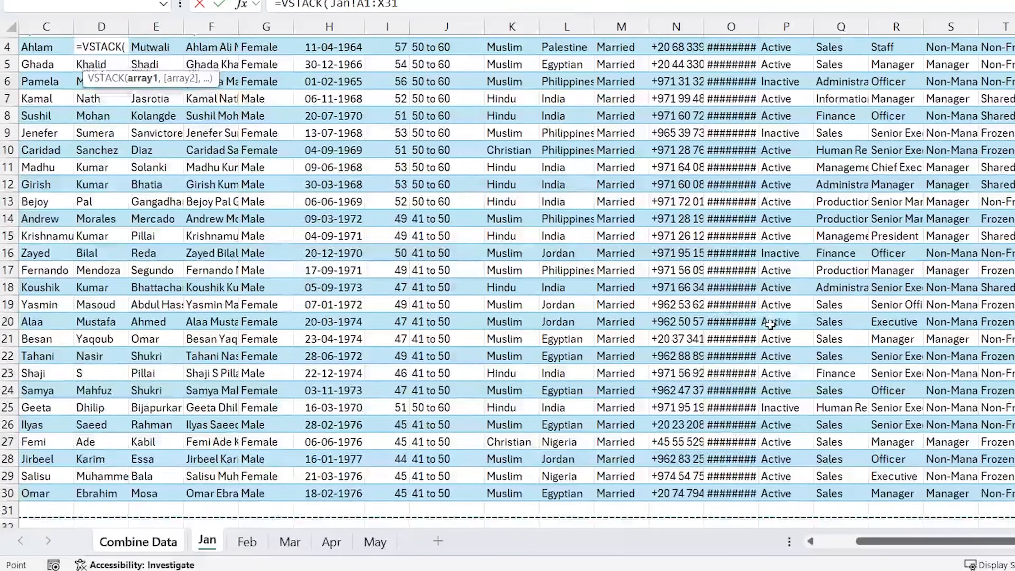
key(shift+Down)
key(shift+Down)
key(shift+Down)
key(shift+Down)
key(shift+Down)
key(shift+Down)
key(shift+Down)
key(shift+Down)
key(shift+Down)
key(shift+Down)
key(shift+Down)
key(shift+Down)
key(shift+Down)
key(shift+Down)
key(shift+Down)
key(shift+Down)
key(shift+Down)
key(shift+Down)
key(shift+Down)
key(shift+Down)
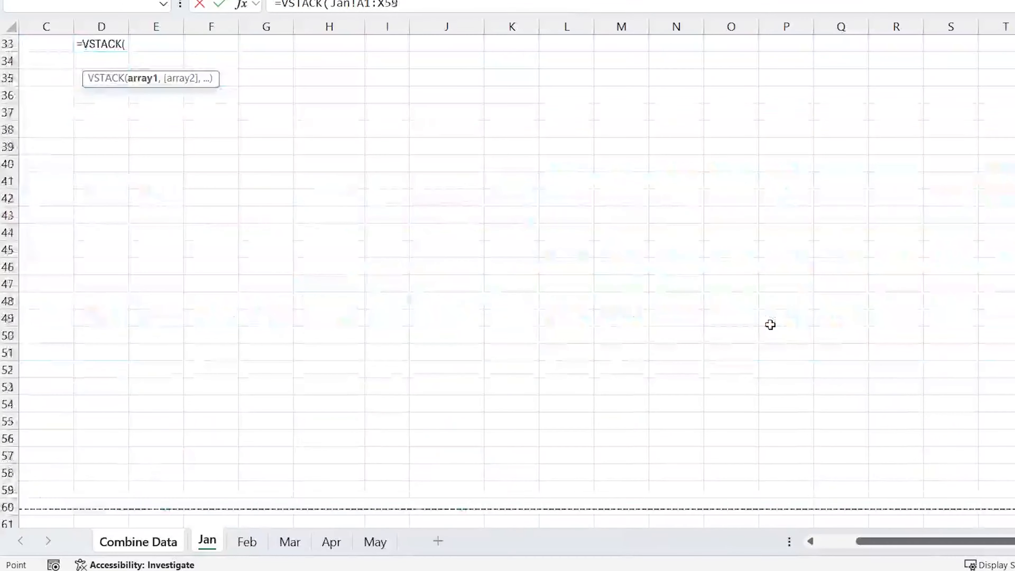
key(shift+Down)
key(shift+Down)
key(shift+Down)
key(shift+Down)
key(shift+Down)
key(shift+Down)
key(shift+Down)
key(shift+Down)
key(shift+Down)
key(shift+Down)
key(shift+Down)
key(shift+Down)
key(shift+Down)
key(shift+Down)
key(shift+Down)
key(shift+Down)
key(shift+Down)
key(shift+Down)
key(shift+Down)
key(shift+Down)
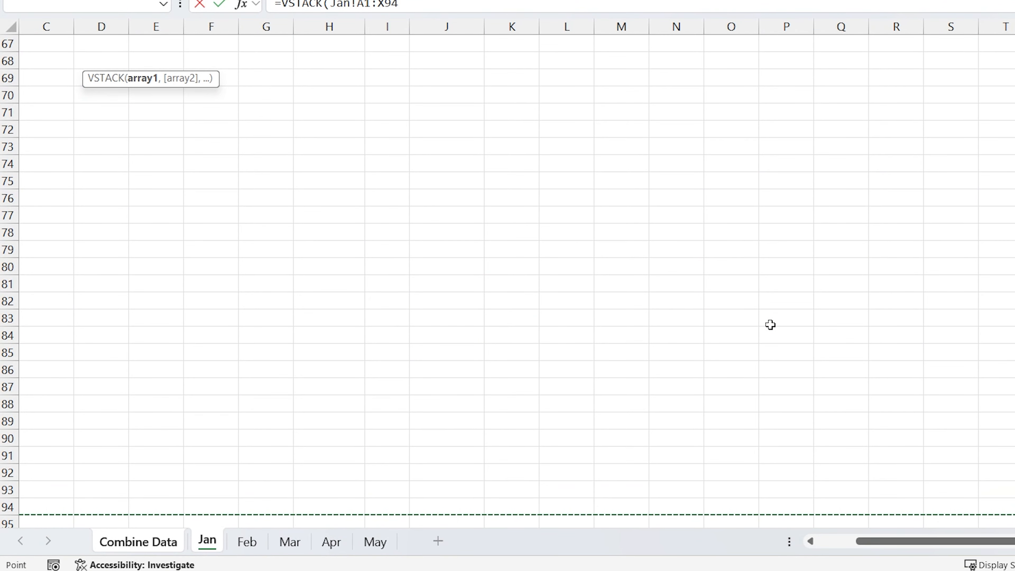
key(shift+Up)
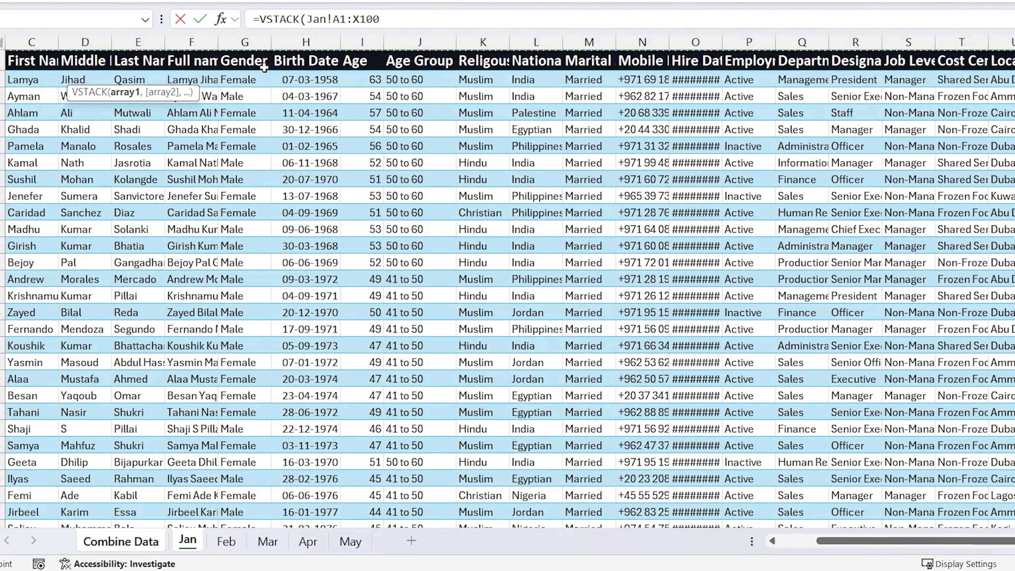
Replace the Jan sheet reference with the span Jan:May and complete the formula as =VSTACK(Jan:May!A1:X100).
click(328, 19)
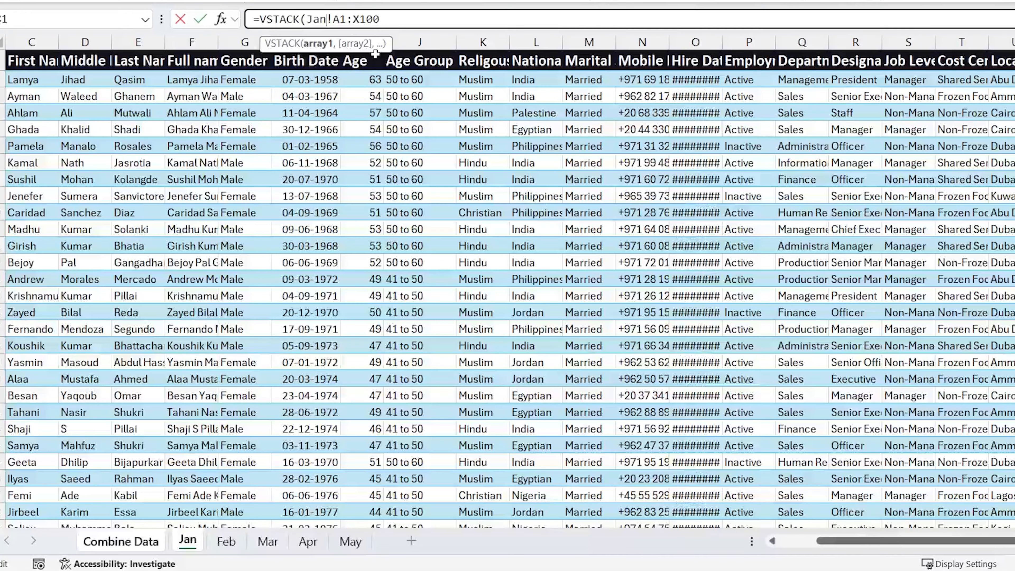
key(Delete)
key(BackSpace)
key(BackSpace)
key(BackSpace)
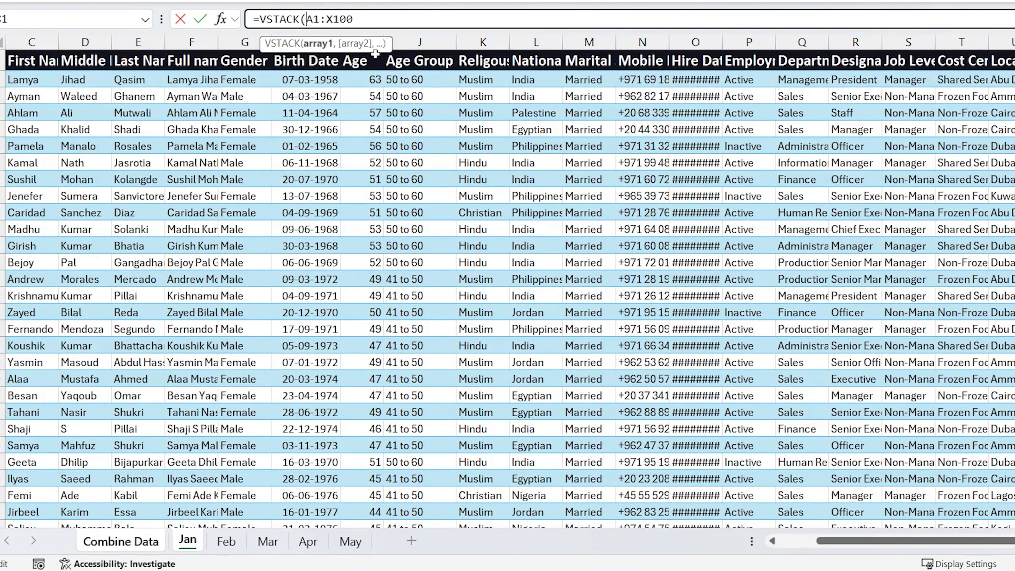
click(192, 542)
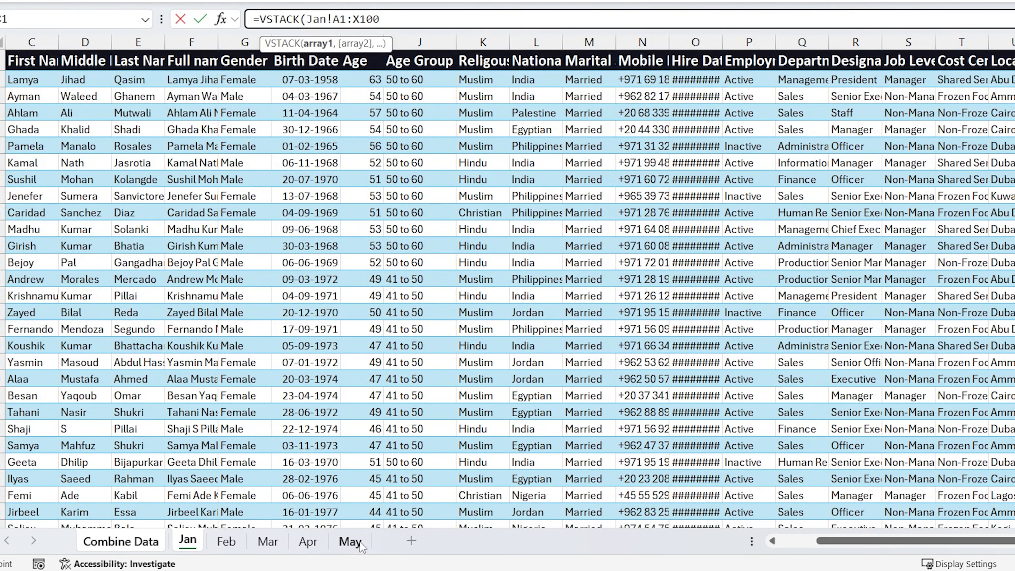
shift+click(350, 543)
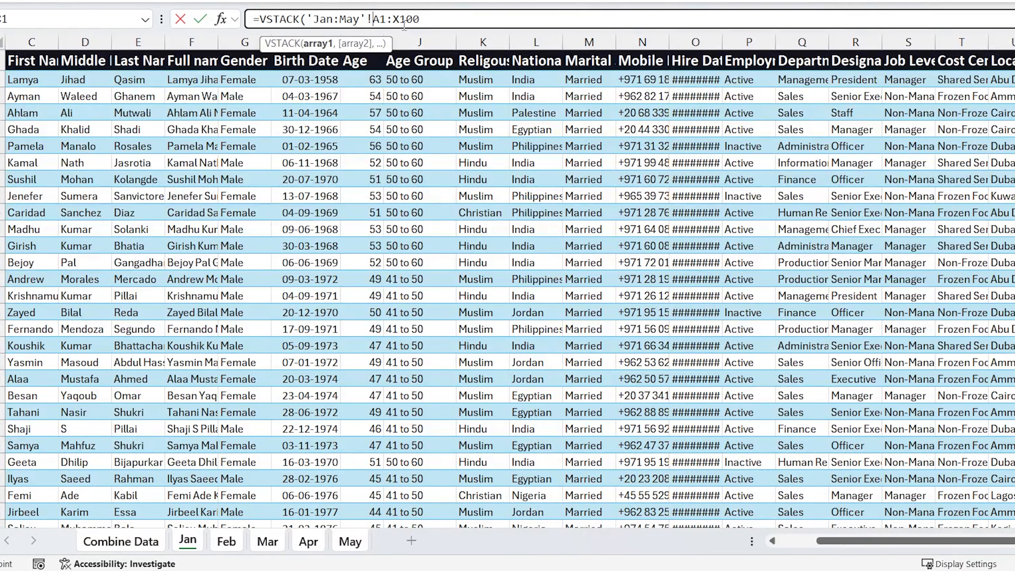
text())
key(Return)
key(Up)
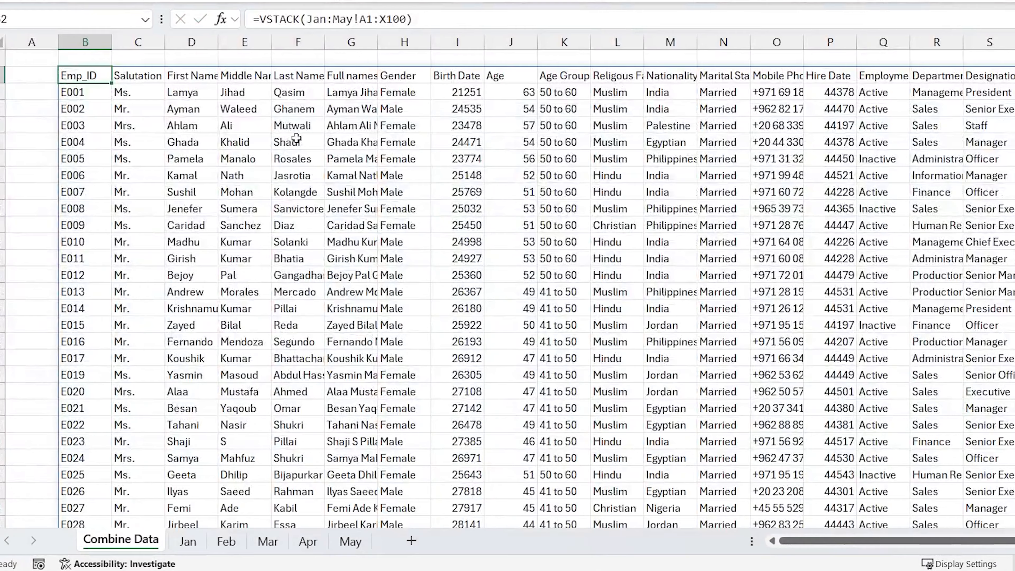
Select the stacked Emp_ID column from B2 down and check how many rows the monthly sheets contribute.
key(ctrl+shift+Down)
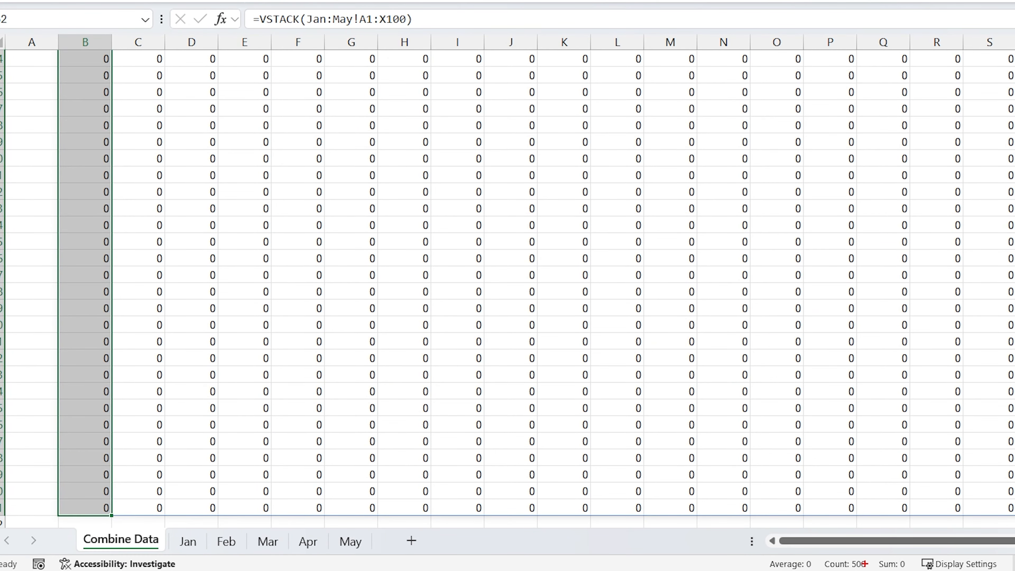
drag(847, 556, 874, 570)
drag(188, 543, 256, 503)
drag(238, 536, 258, 512)
drag(256, 537, 293, 512)
mouse_move(303, 543)
mouse_down()
mouse_move(334, 516)
mouse_move(393, 505)
mouse_up()
key(Escape)
Examine where each month's block begins in the combined list and compare it with the header rows on Jan and Feb.
scroll(204, 136, up, 15)
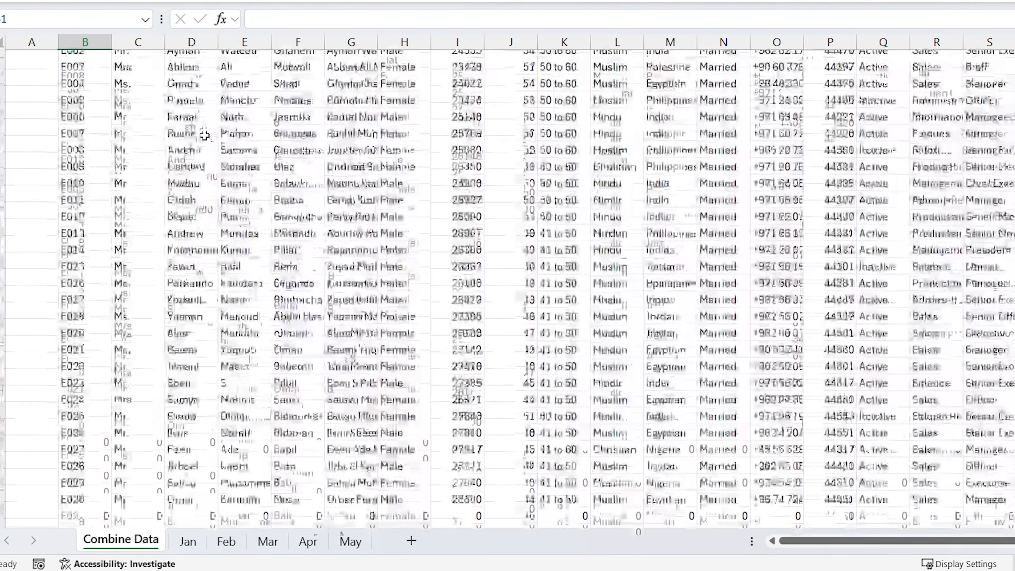
scroll(205, 140, down, 2)
scroll(206, 139, down, 20)
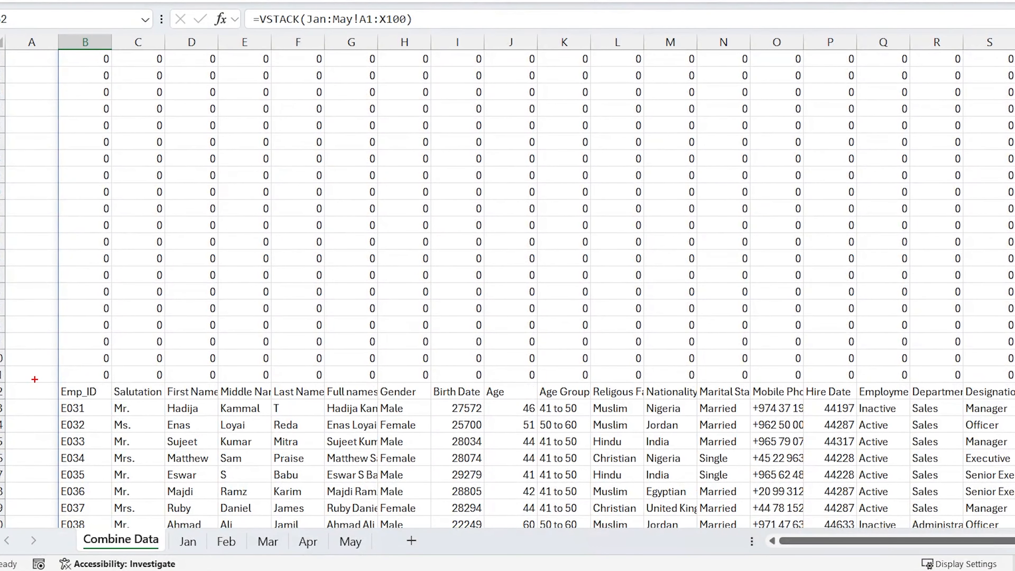
drag(35, 379, 526, 411)
scroll(231, 350, up, 20)
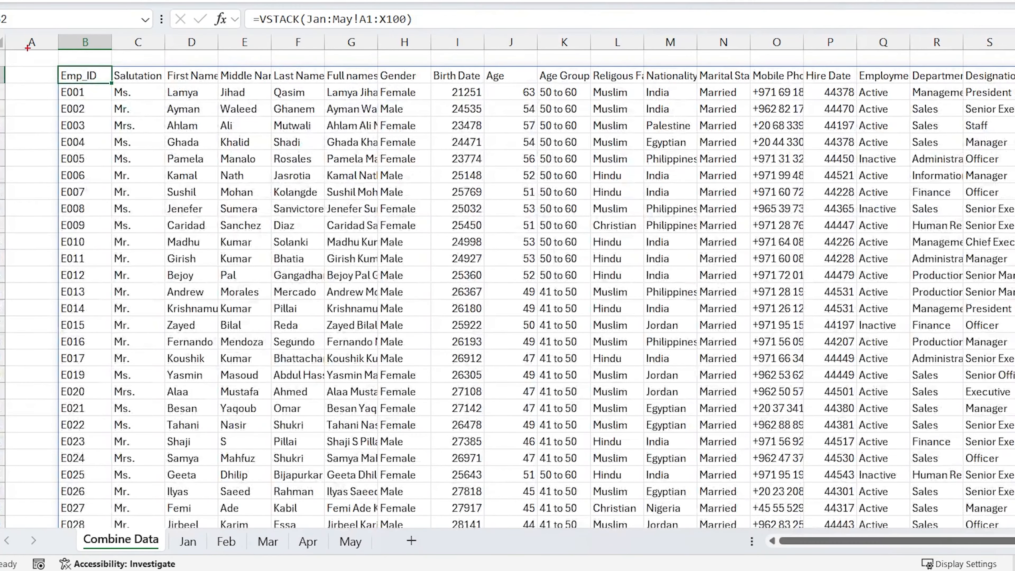
drag(20, 42, 422, 139)
key(Escape)
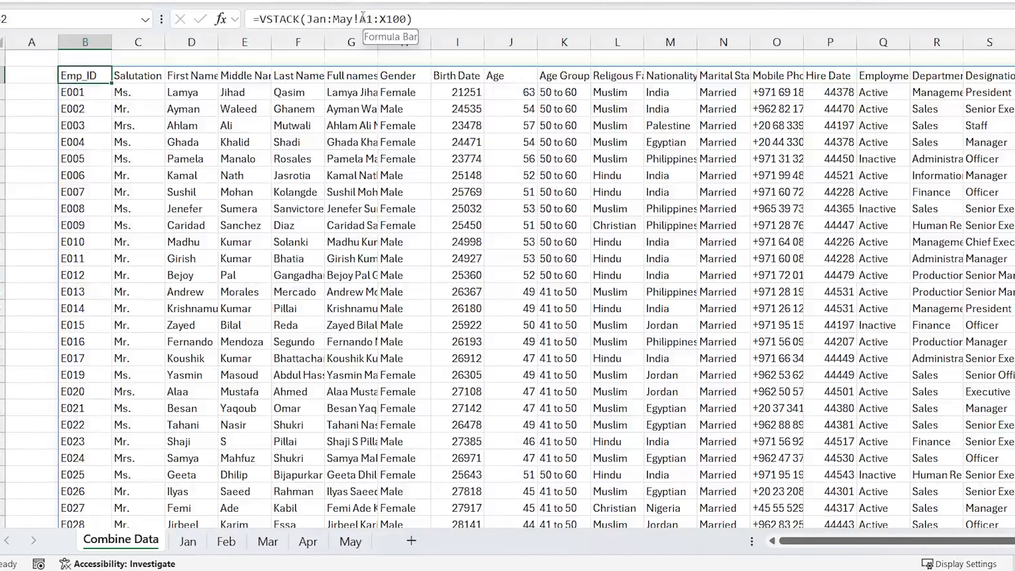
click(187, 541)
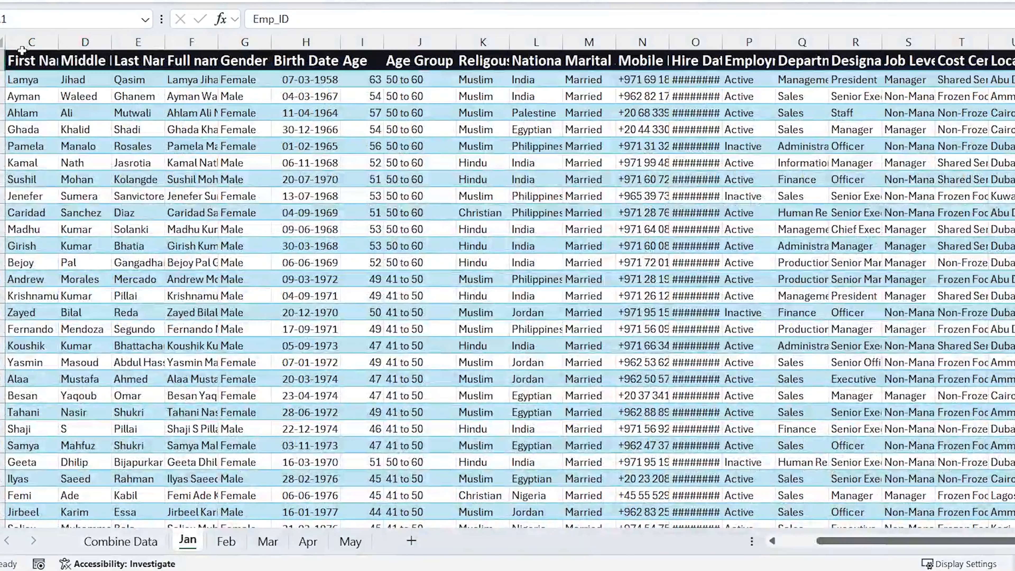
key(Escape)
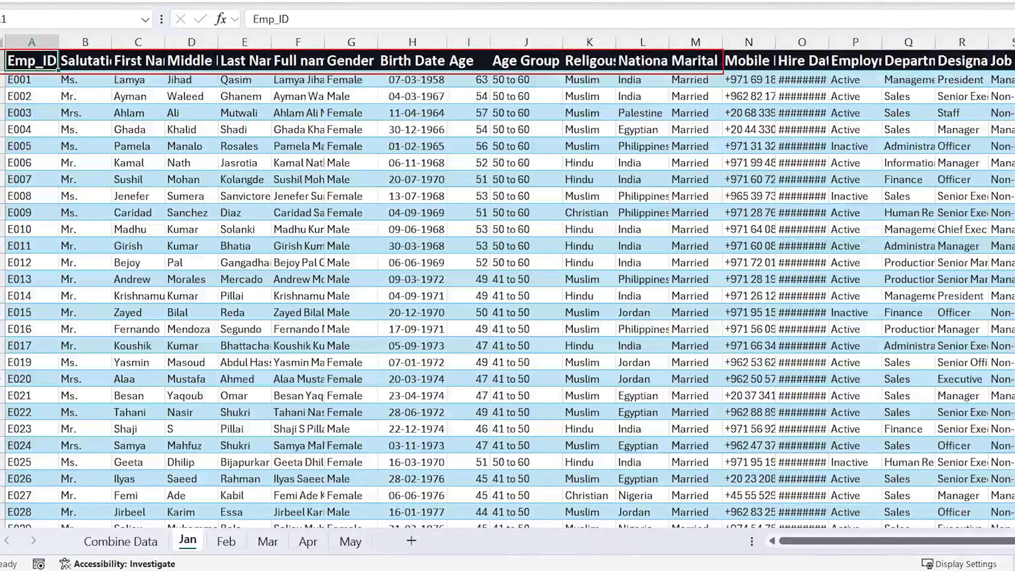
click(226, 542)
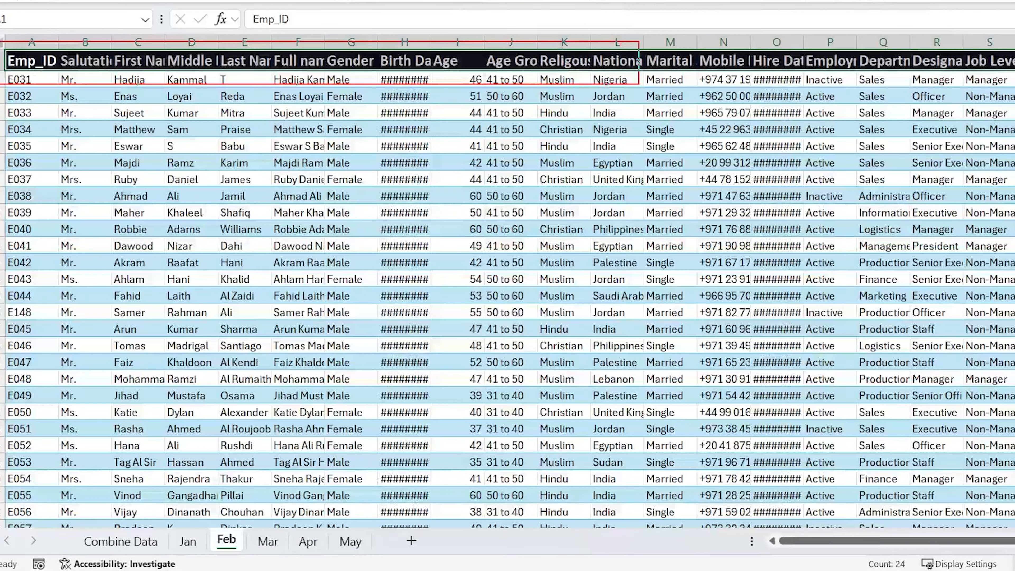
click(122, 542)
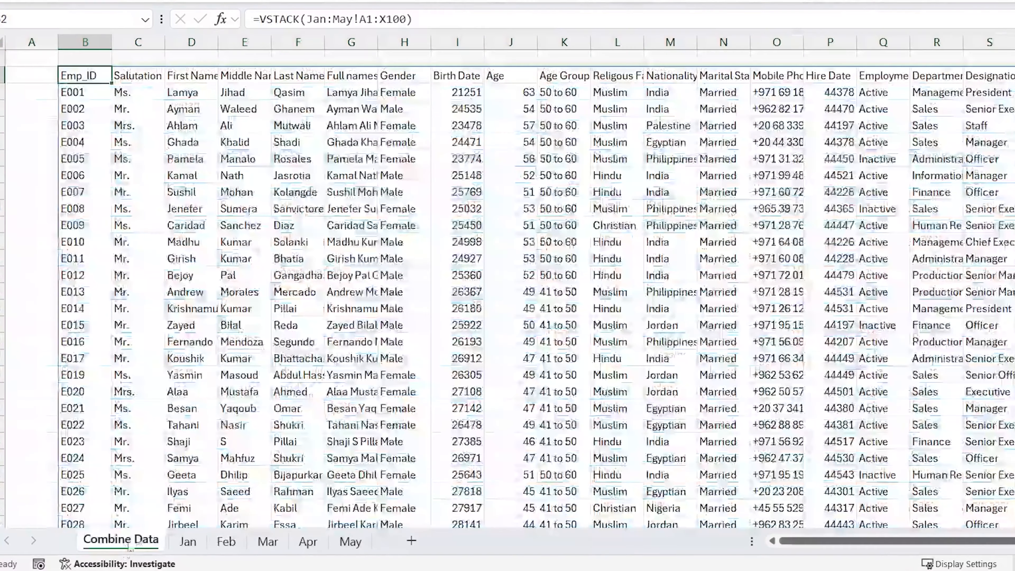
Set the start of the VSTACK range to A2 so the formula reads =VSTACK(Jan:May!A2:X100), leaving out the header rows.
click(370, 20)
key(BackSpace)
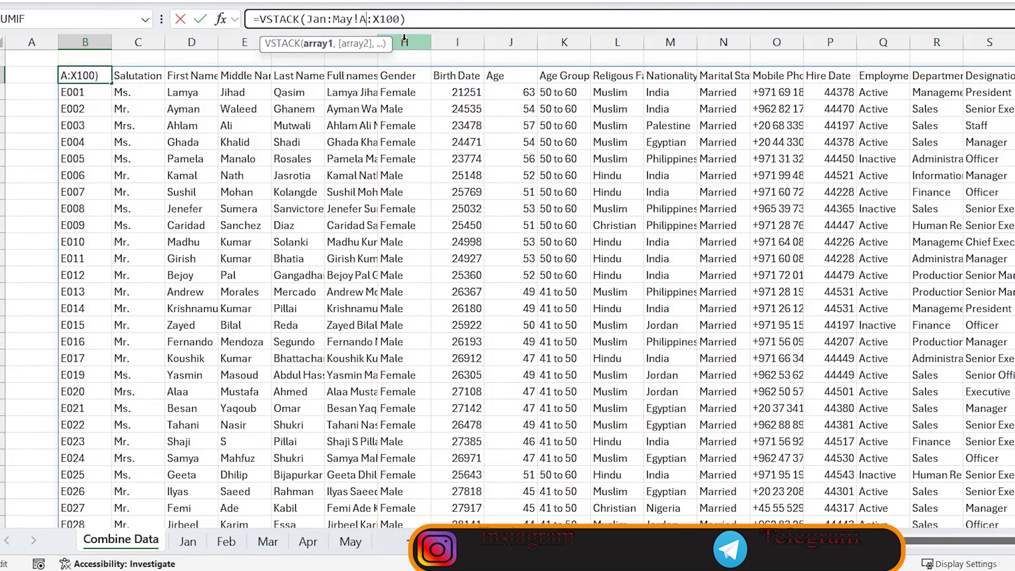
text(2)
key(Return)
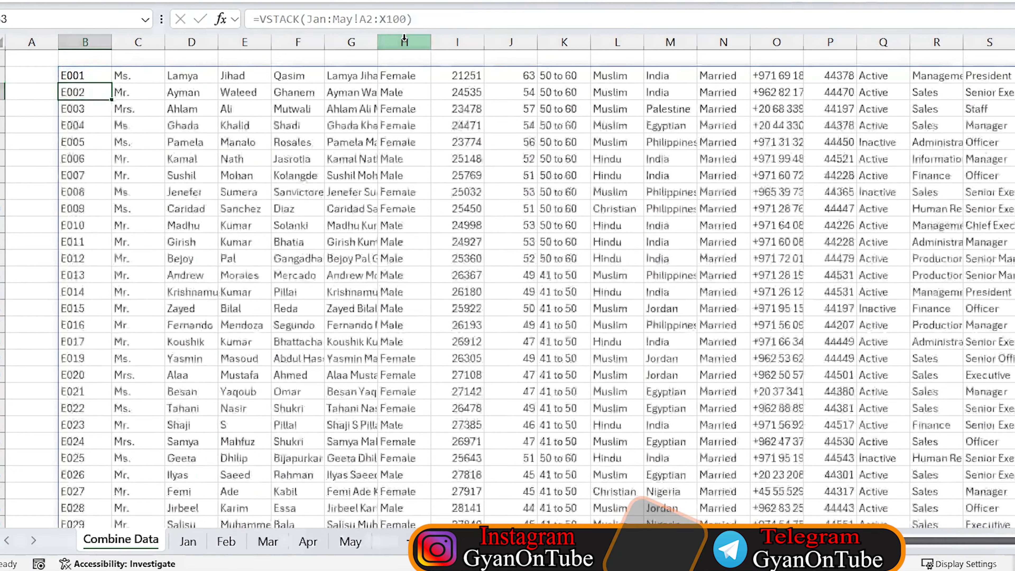
Copy the complete header row from the Jan sheet into Combine Data starting at cell B1.
click(188, 542)
click(31, 59)
key(ctrl+shift+Right)
key(ctrl+c)
click(121, 540)
click(104, 60)
key(ctrl+v)
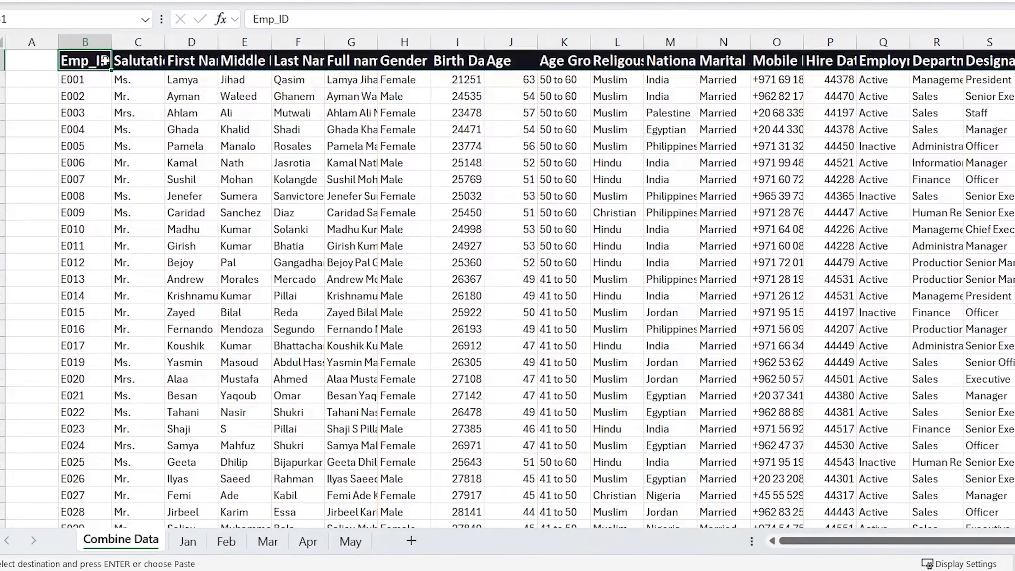
Add filters to the header row and exclude the 0 entries in the Emp_ID column.
scroll(240, 304, down, 5)
scroll(138, 310, up, 5)
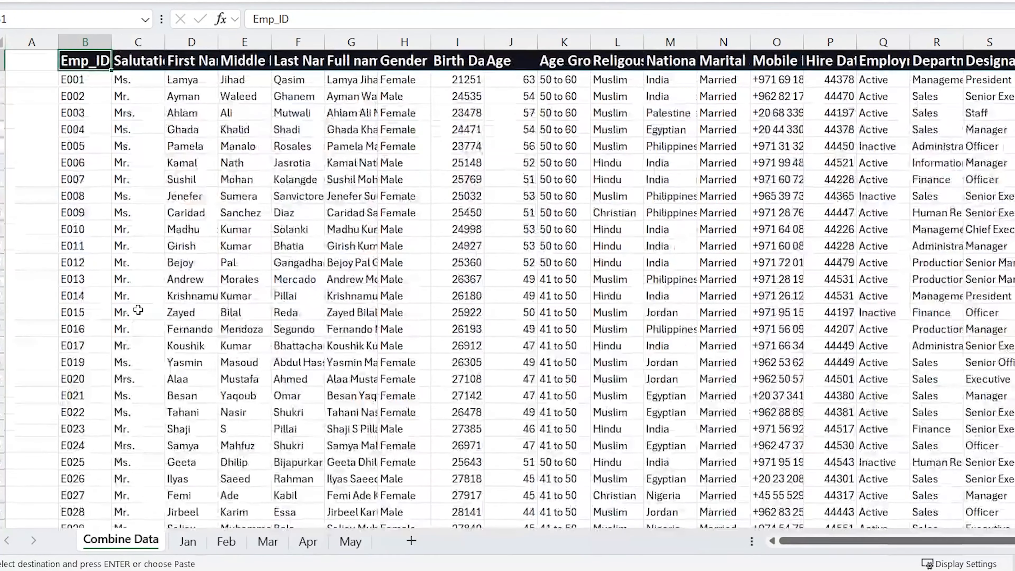
key(shift+space)
key(ctrl+shift+l)
key(alt+Down)
key(Down)
key(Down)
key(Down)
key(Down)
key(Down)
key(Down)
key(Down)
key(Down)
key(Down)
key(Down)
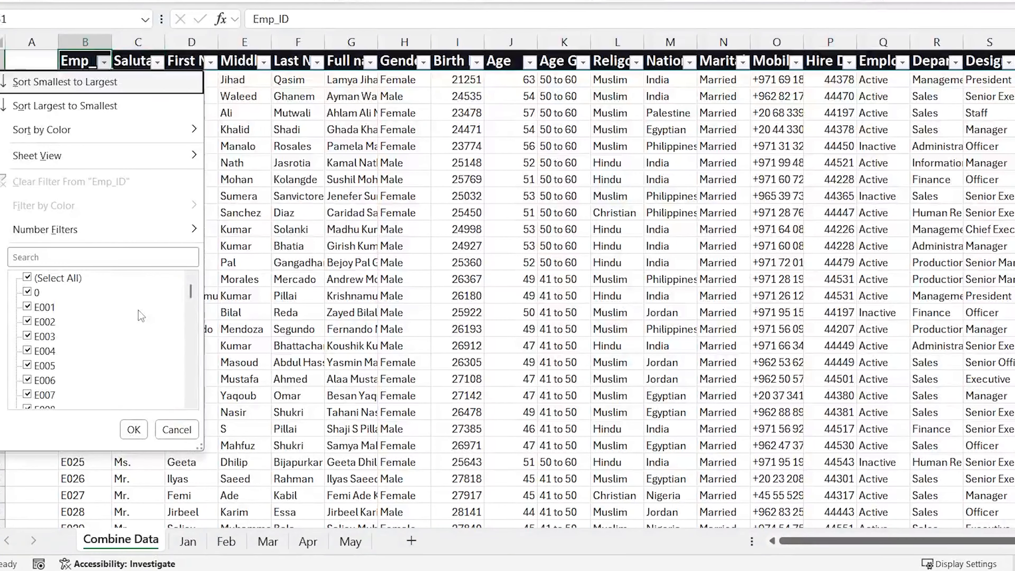
key(space)
key(Return)
Select the filtered Emp_ID entries down to the last record and check their count.
key(Down)
key(ctrl+shift+Down)
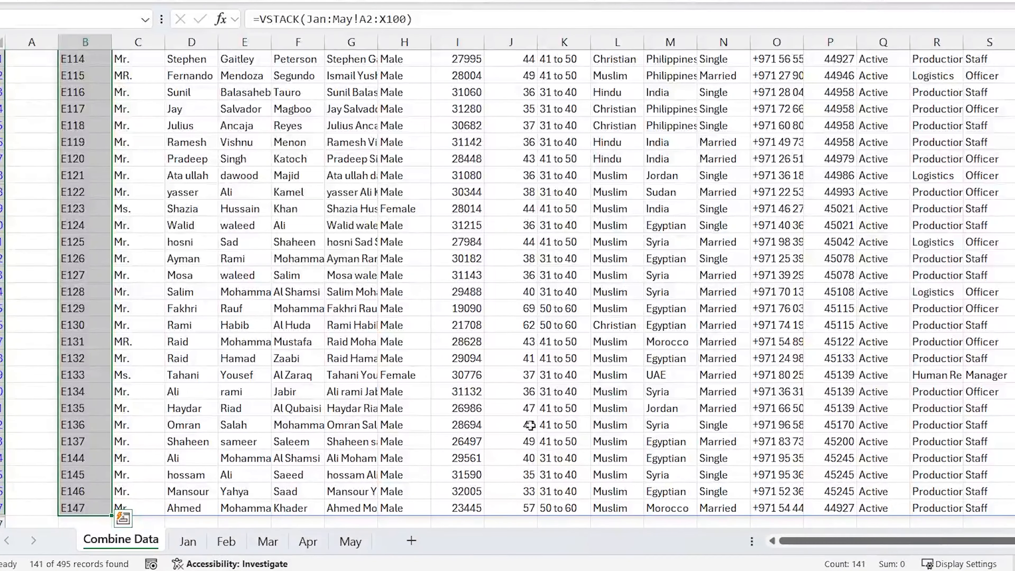
key(ctrl+Up)
Add a new sheet after May and name it June.
click(350, 542)
click(412, 540)
double_click(394, 540)
text(June)
click(351, 357)
Copy the May sheet's employee table with its headers into the June sheet starting at A1.
click(350, 541)
key(ctrl+c)
click(394, 539)
key(ctrl+Home)
key(ctrl+v)
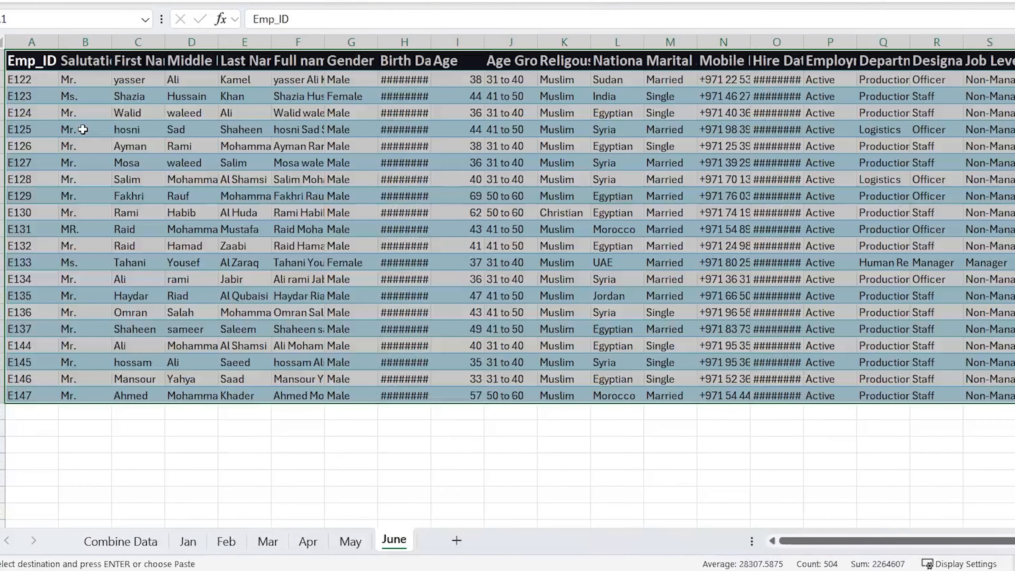
Return to Combine Data and check whether the Emp_ID count from B2 down includes the June records.
click(121, 541)
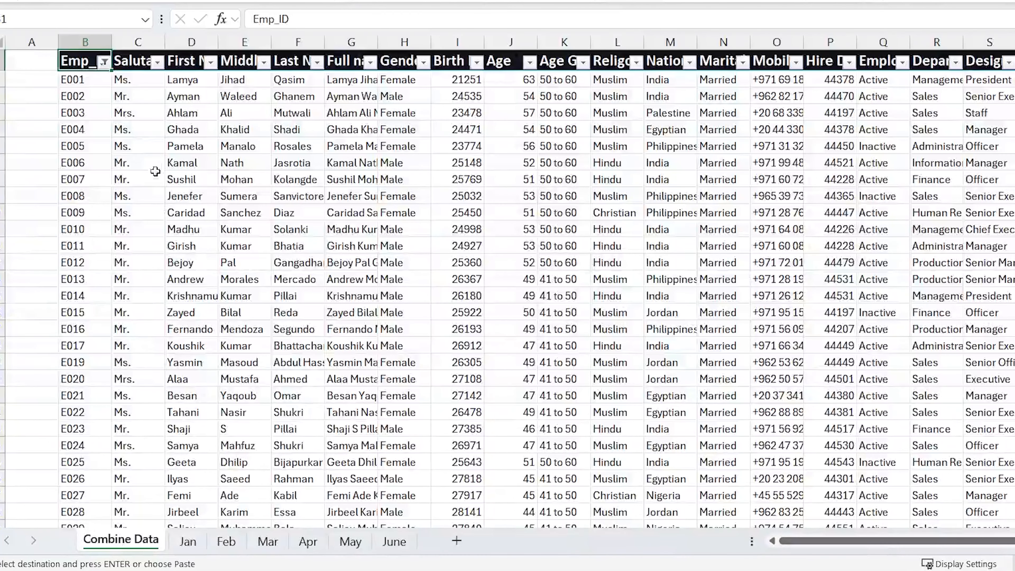
click(76, 80)
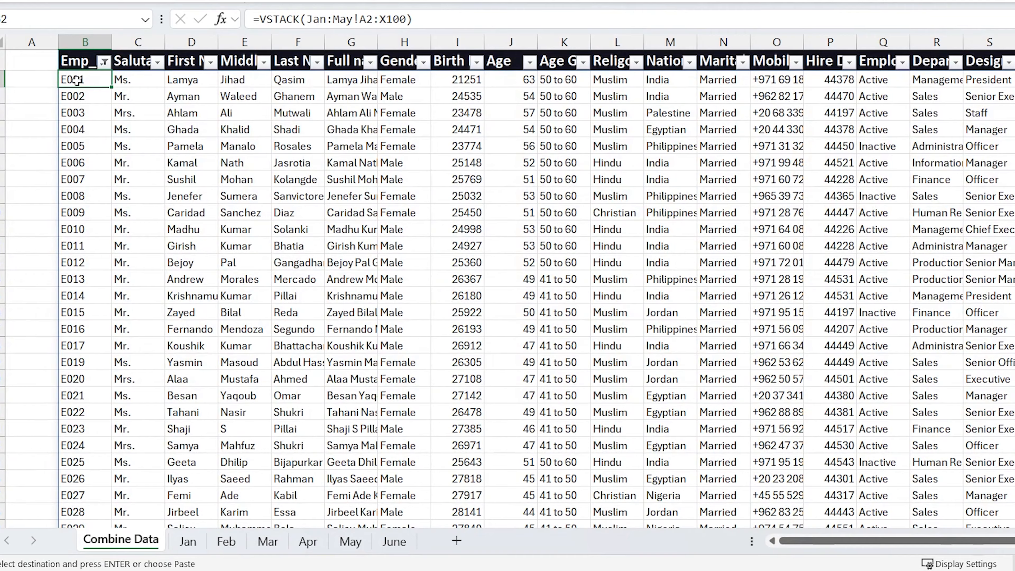
key(ctrl+shift+Down)
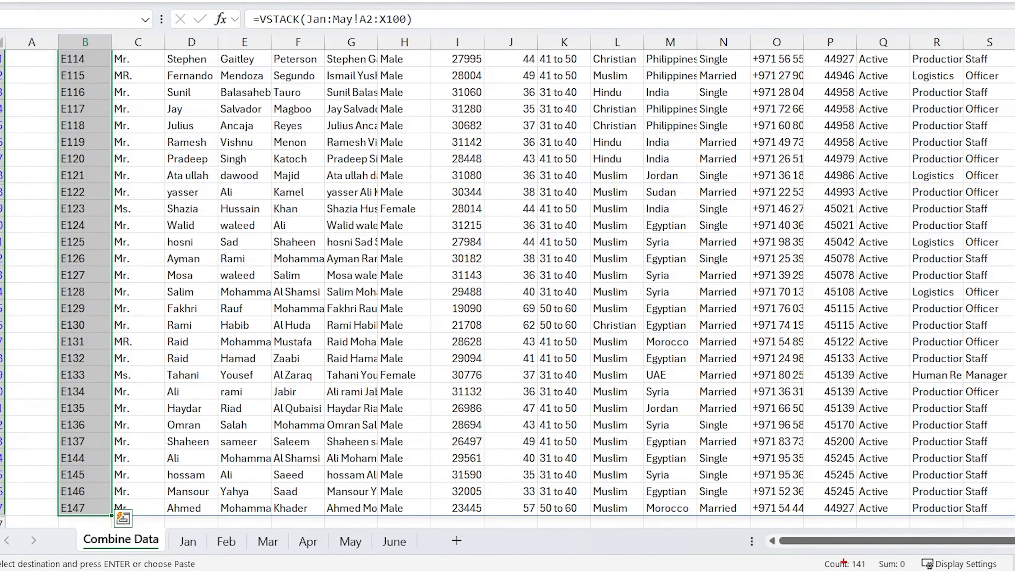
mouse_move(841, 559)
mouse_down()
mouse_move(882, 570)
mouse_move(994, 477)
mouse_up()
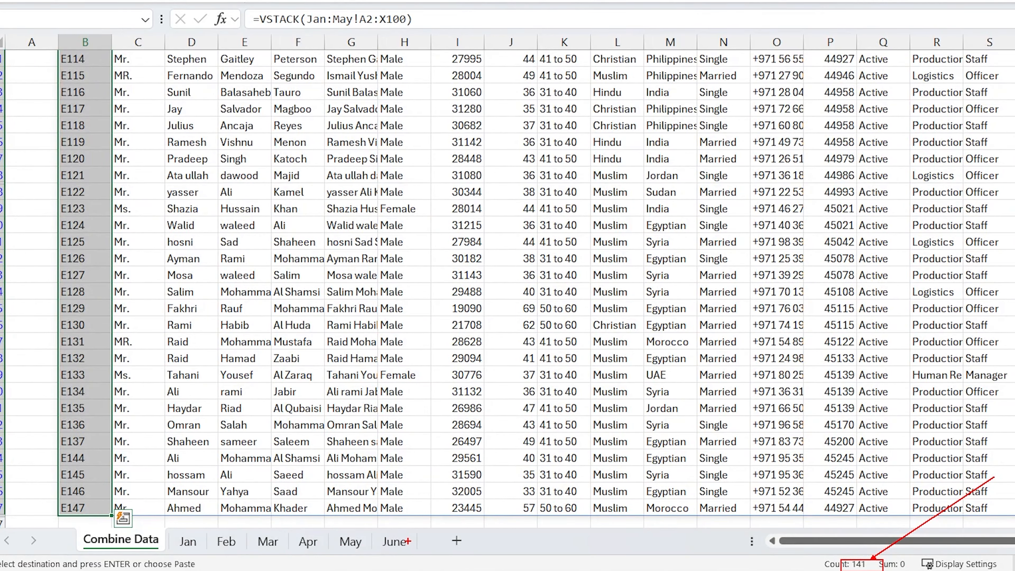
drag(403, 535, 428, 508)
key(Escape)
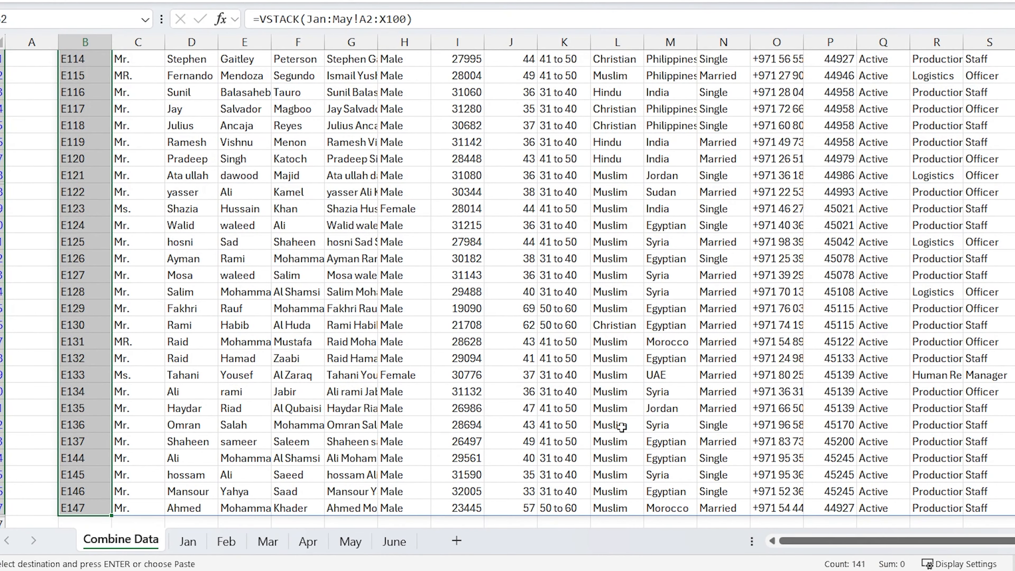
click(223, 382)
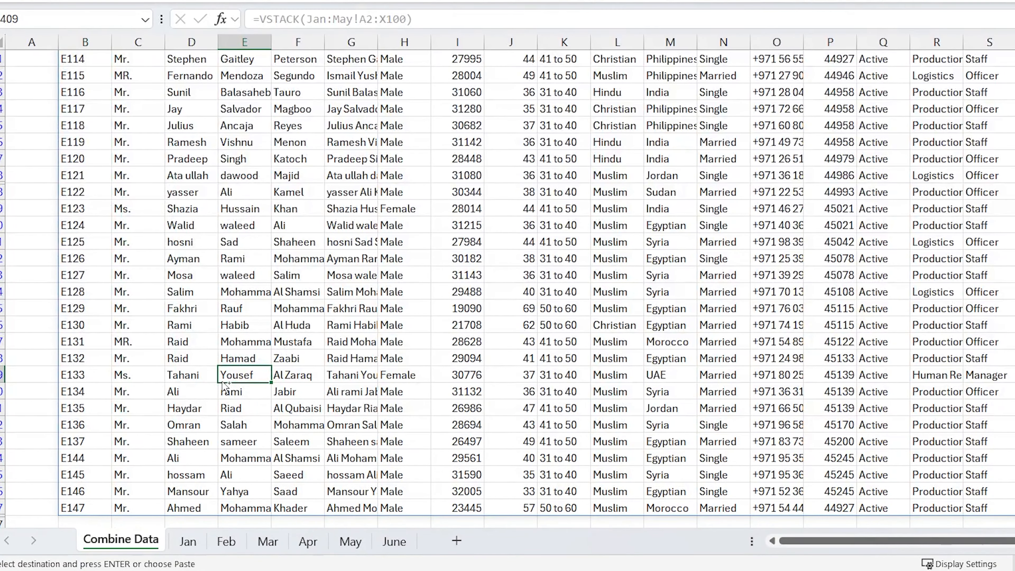
key(ctrl+Up)
key(Left)
key(Left)
key(Left)
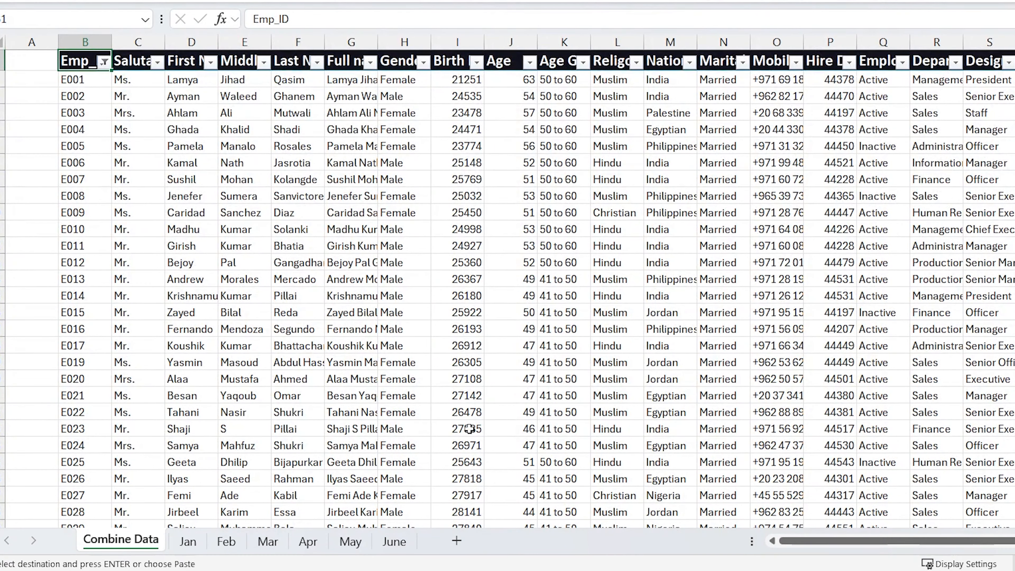
Add two blank sheets named A and Z, with A right before Jan and Z moved after June.
click(456, 541)
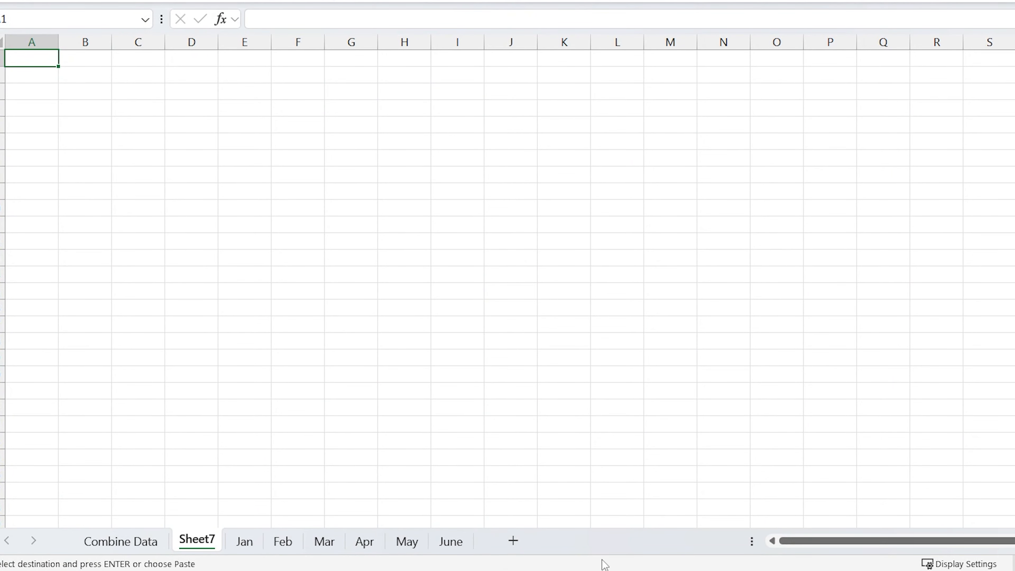
click(513, 541)
double_click(196, 541)
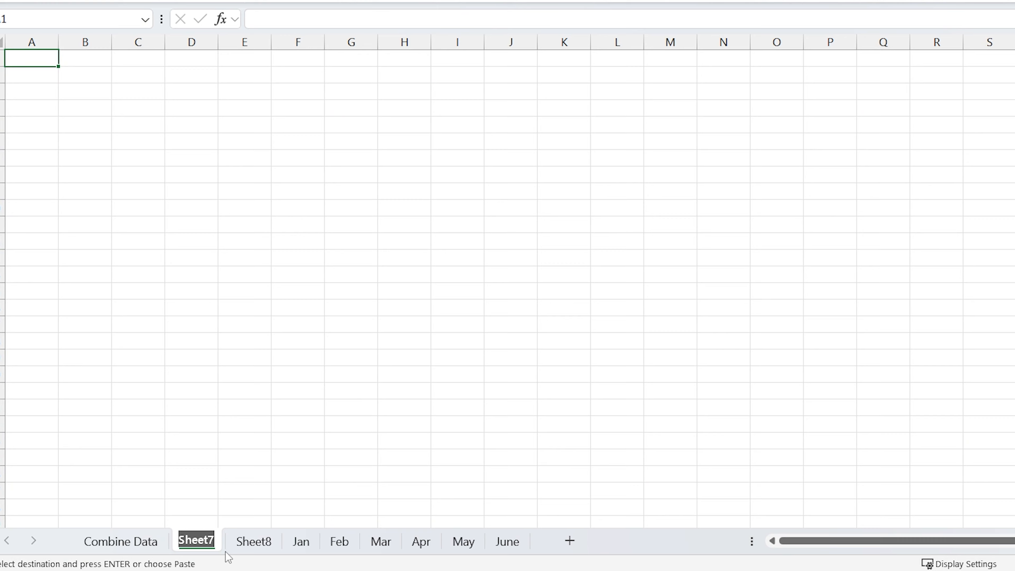
text(A)
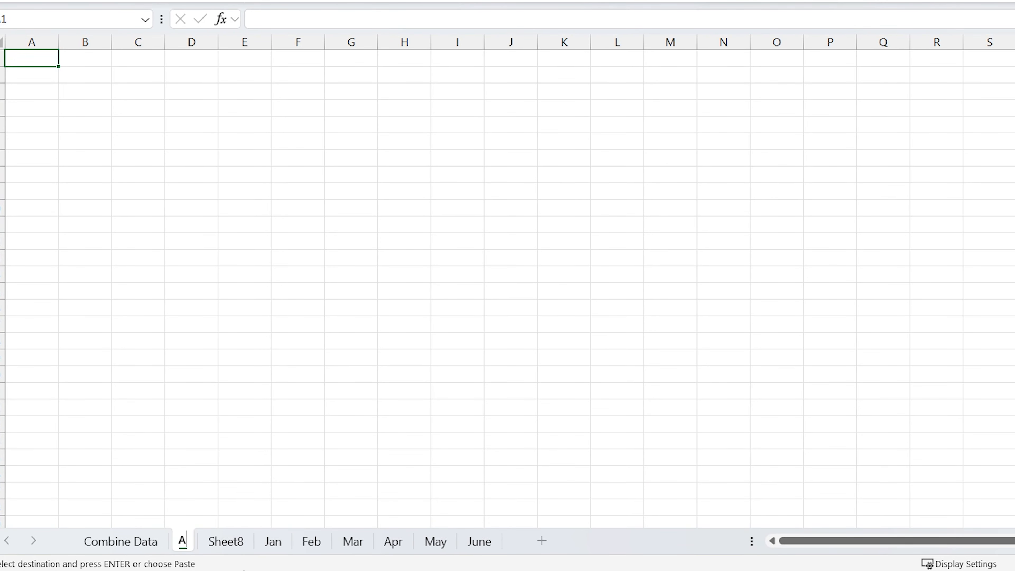
click(230, 548)
double_click(232, 546)
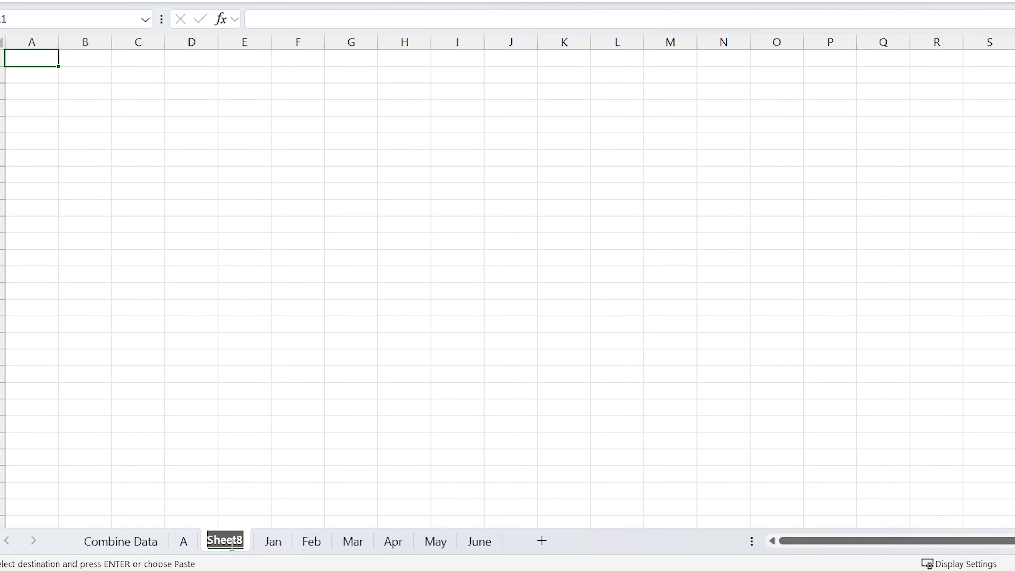
text(Z)
key(Return)
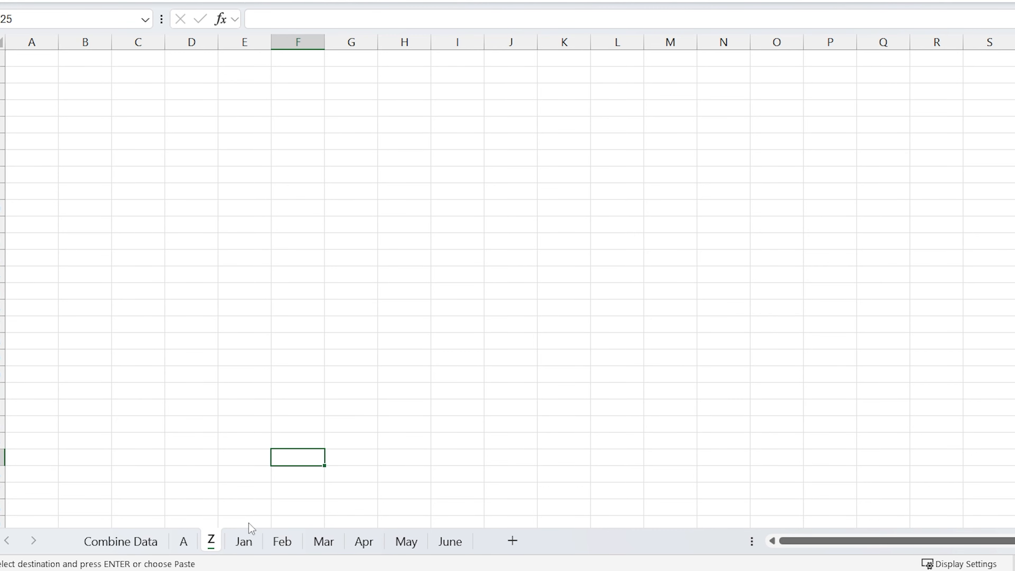
drag(249, 523, 494, 542)
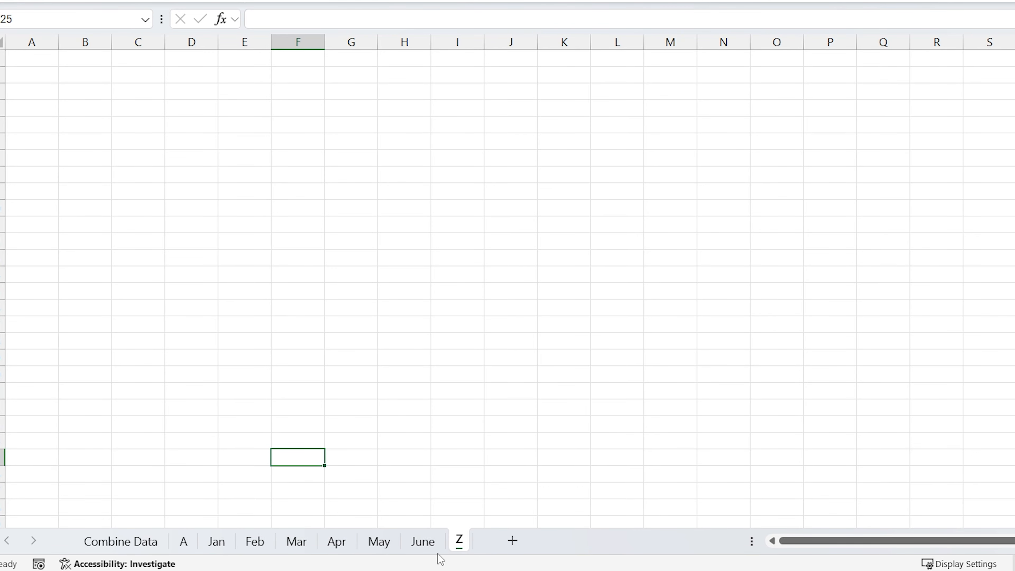
click(191, 544)
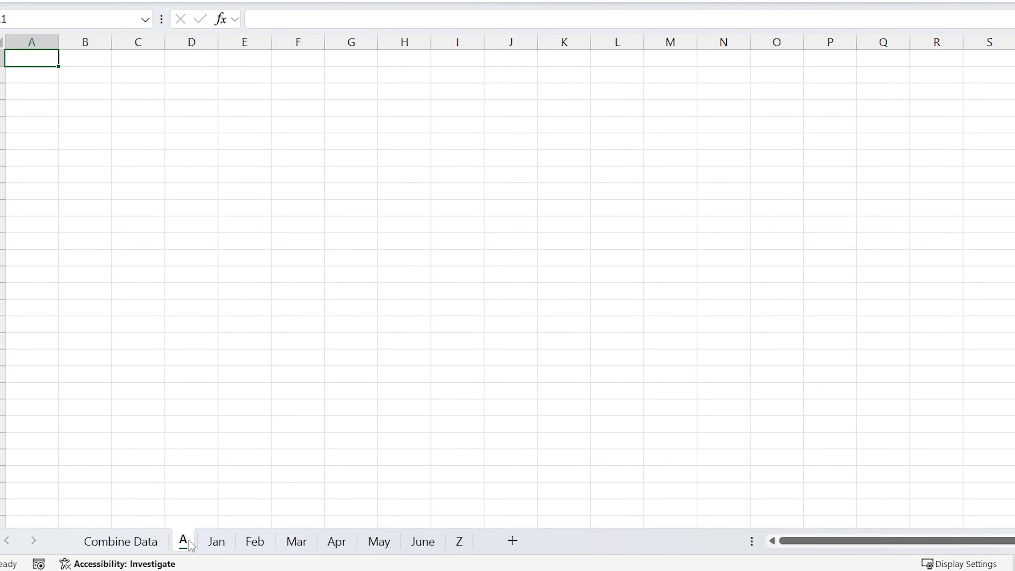
Change the sheet range in Combine Data's B2 formula so it reads =VSTACK('A:Z'!A2:X100).
click(140, 544)
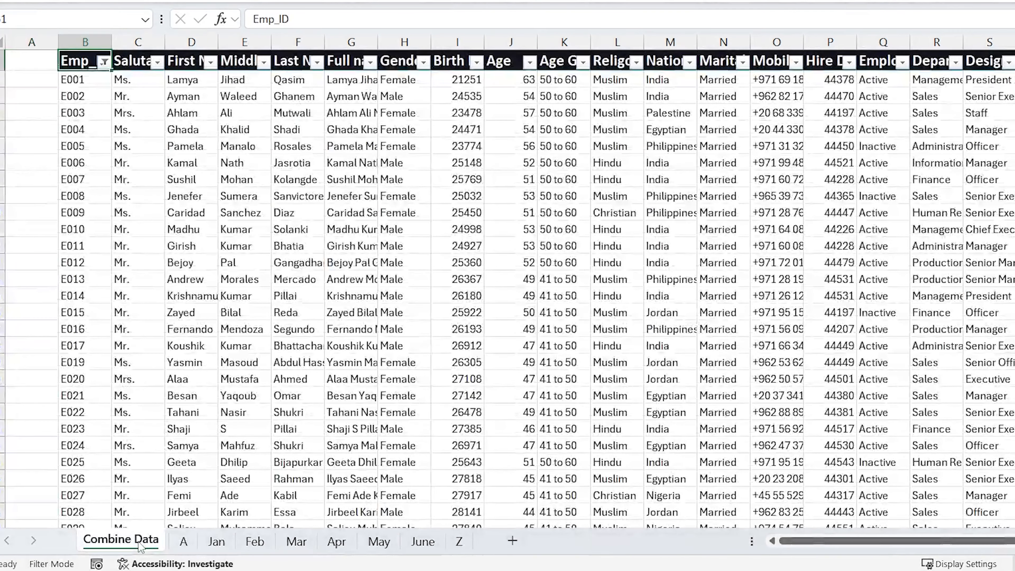
click(78, 82)
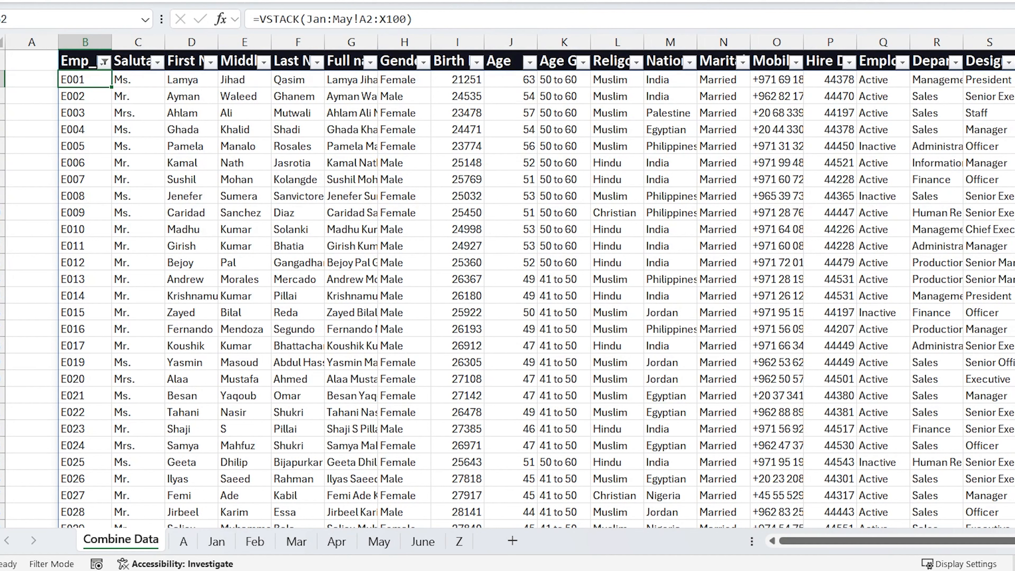
mouse_move(201, 550)
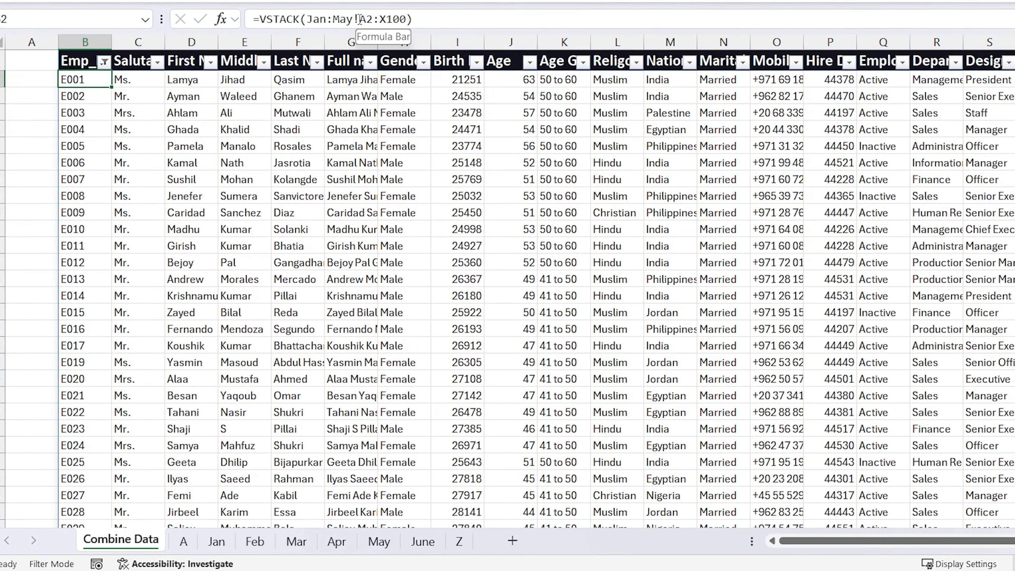
drag(359, 18, 304, 18)
key(BackSpace)
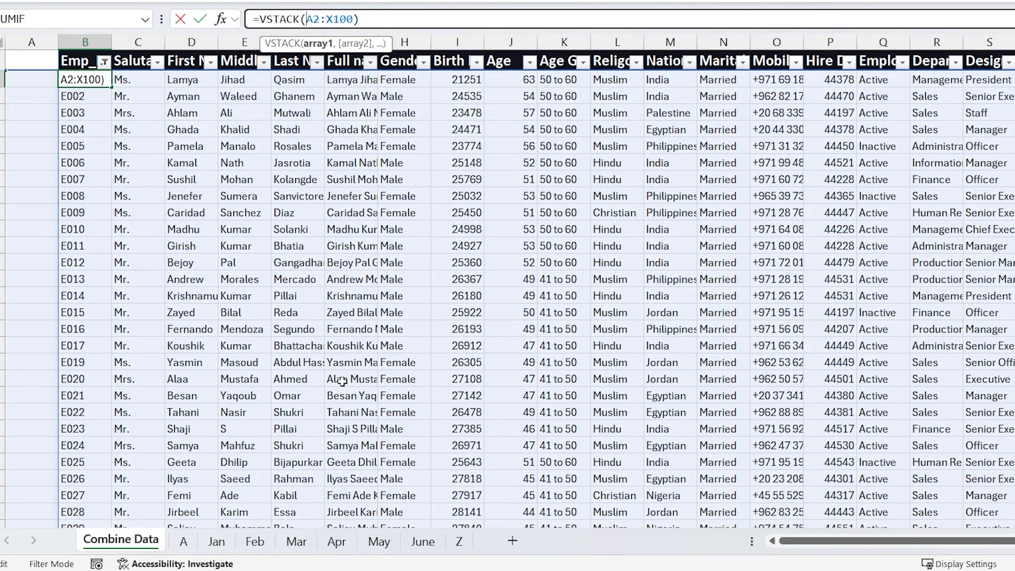
click(183, 541)
shift+click(459, 541)
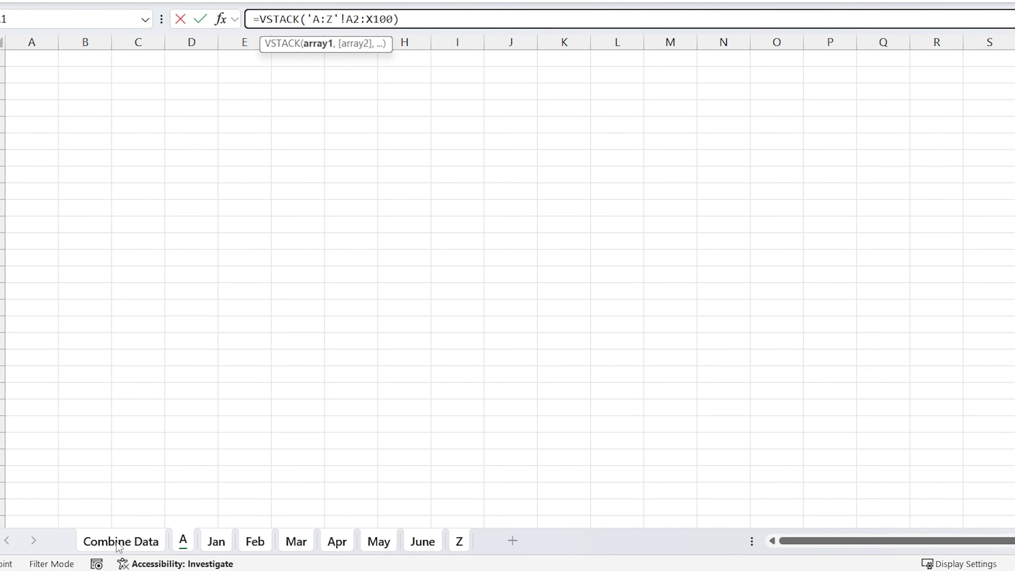
key(Return)
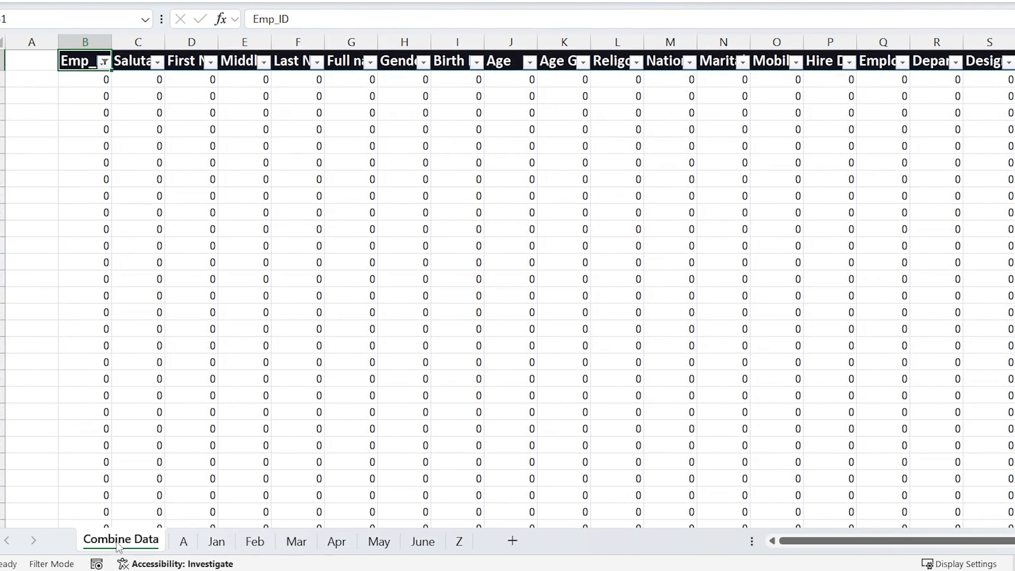
Refilter Emp_ID to include every value except 0, and select the filtered IDs down to the last record to check their count.
key(ctrl+Down)
key(Down)
key(ctrl+Up)
key(ctrl+Up)
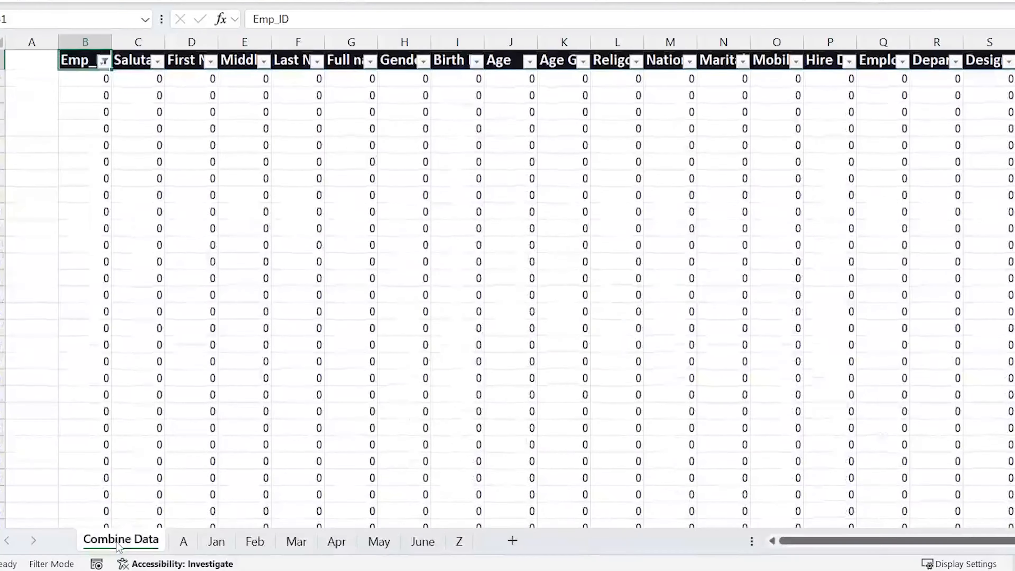
key(alt+Down)
key(Down)
key(Down)
key(Down)
key(Down)
key(Down)
key(Down)
key(Down)
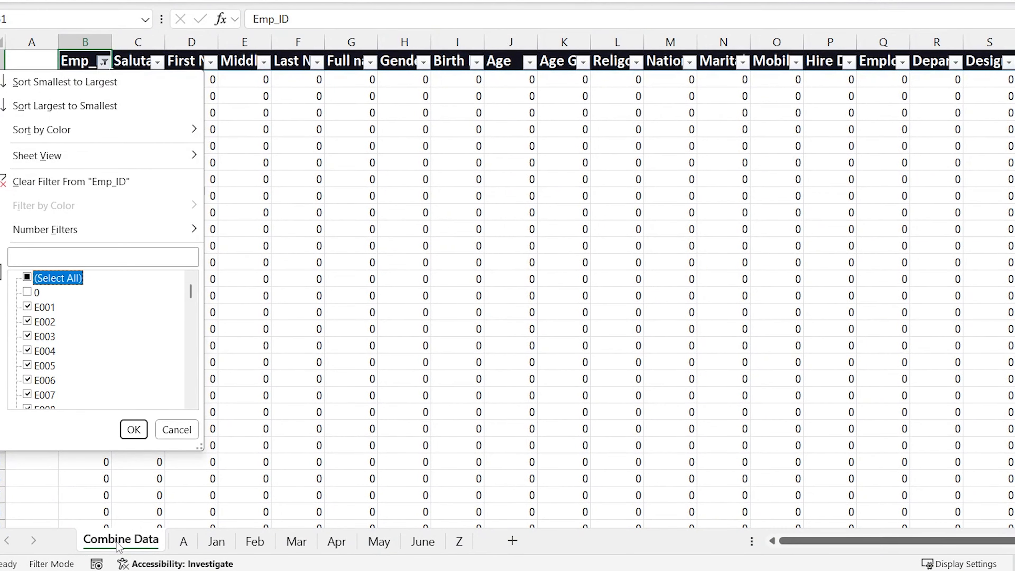
key(space)
key(Down)
key(space)
key(Return)
key(Down)
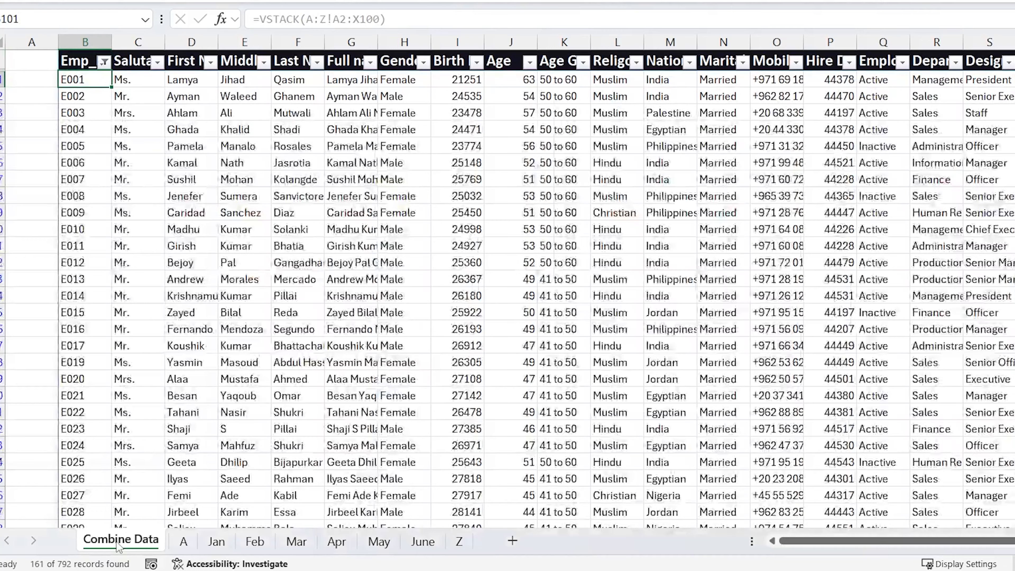
key(ctrl+shift+Down)
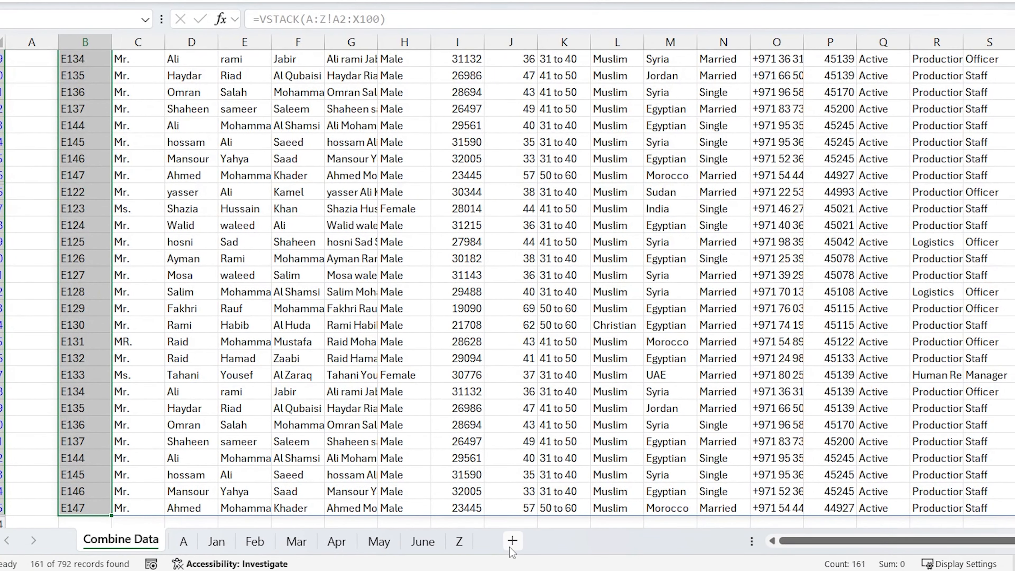
Add a new sheet after Combine Data and name it July.
click(513, 540)
double_click(197, 539)
key(BackSpace)
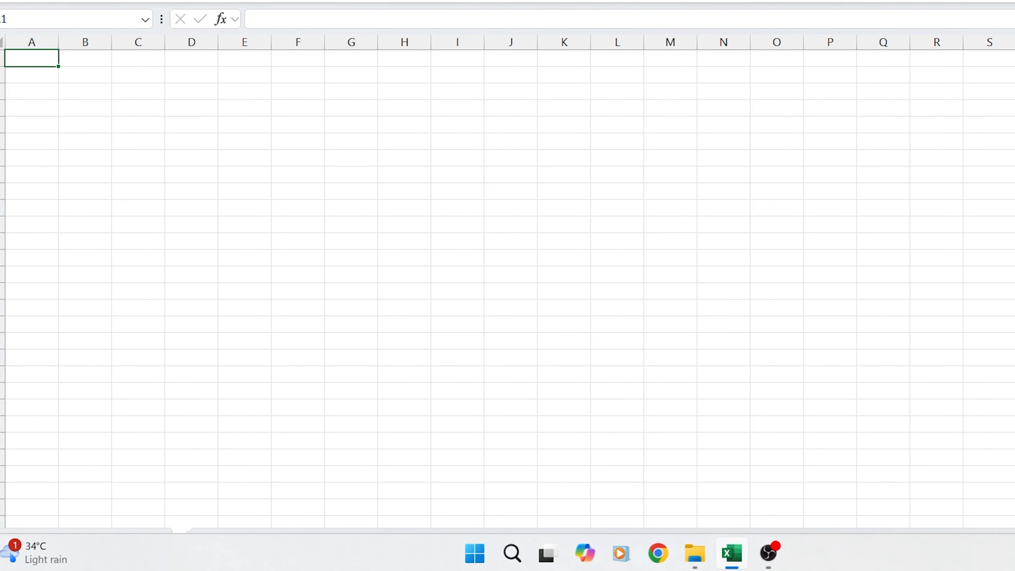
text(July)
key(Return)
Copy the Jan sheet's employee table with its headers into the July sheet starting at A1.
click(257, 540)
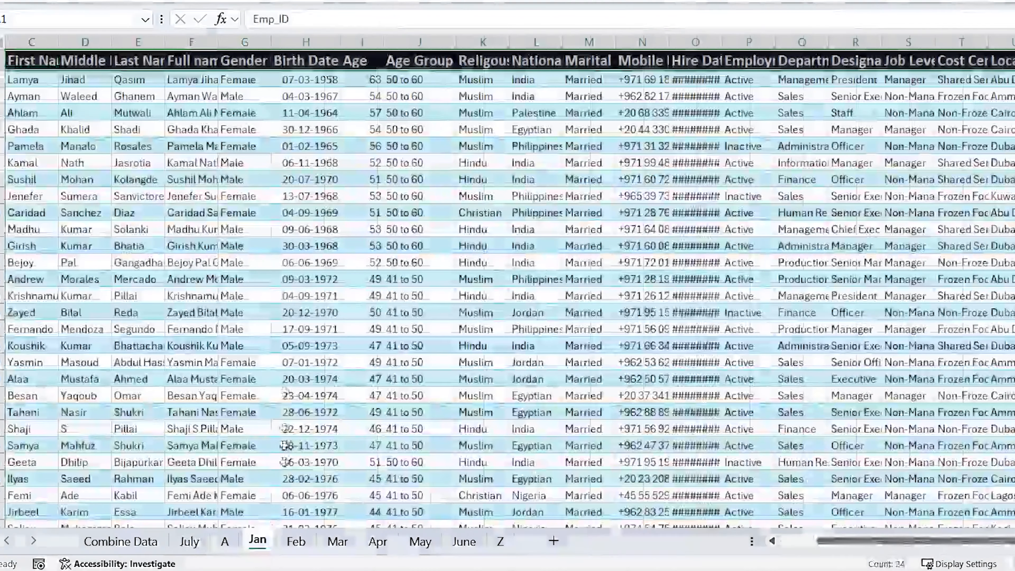
key(ctrl+Home)
key(ctrl+shift+Right)
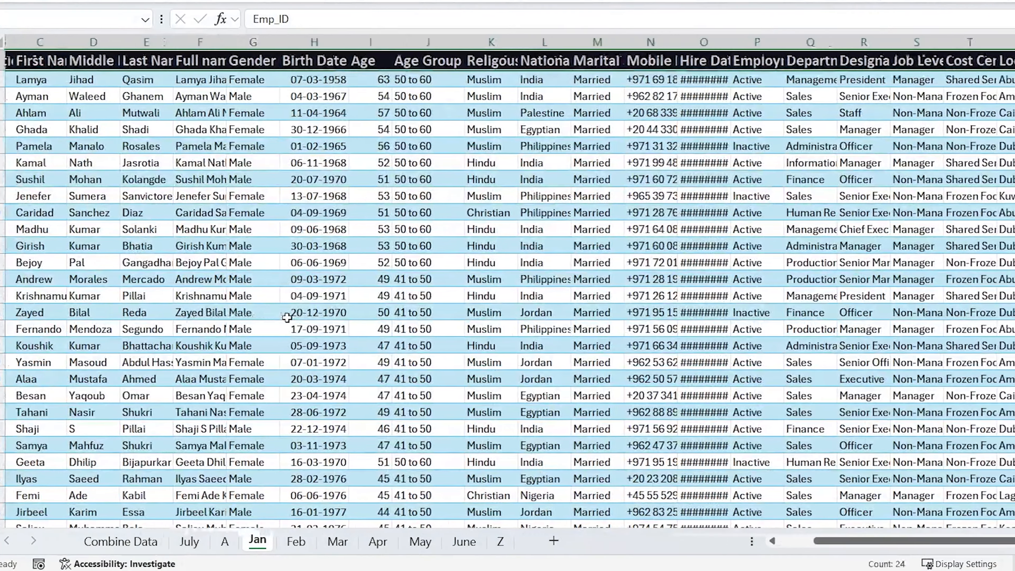
key(ctrl+shift+Down)
key(ctrl+c)
key(ctrl+Page_Up)
key(ctrl+Page_Up)
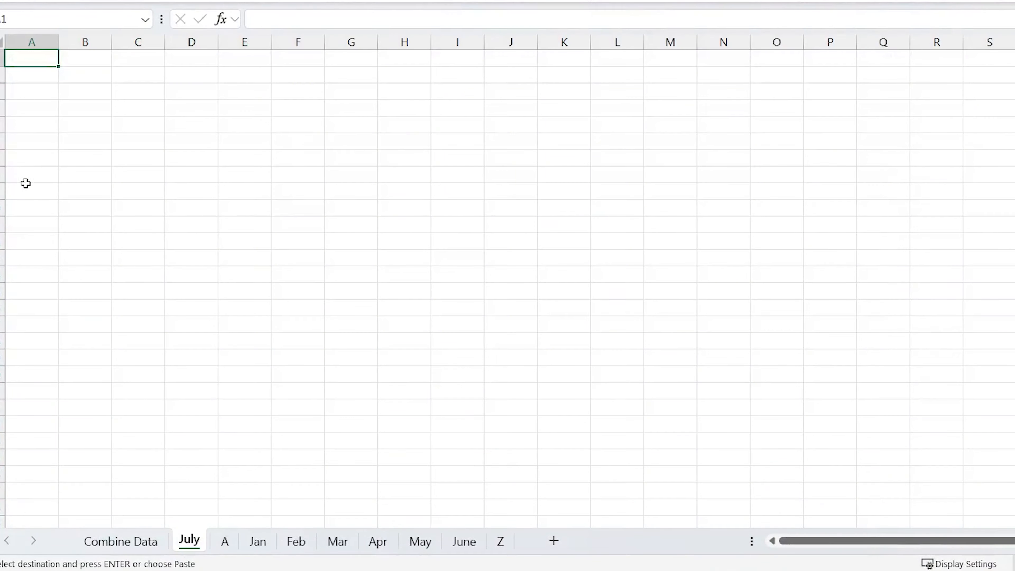
key(ctrl+v)
Return to Combine Data and check whether the Emp_ID count includes the July records.
click(134, 542)
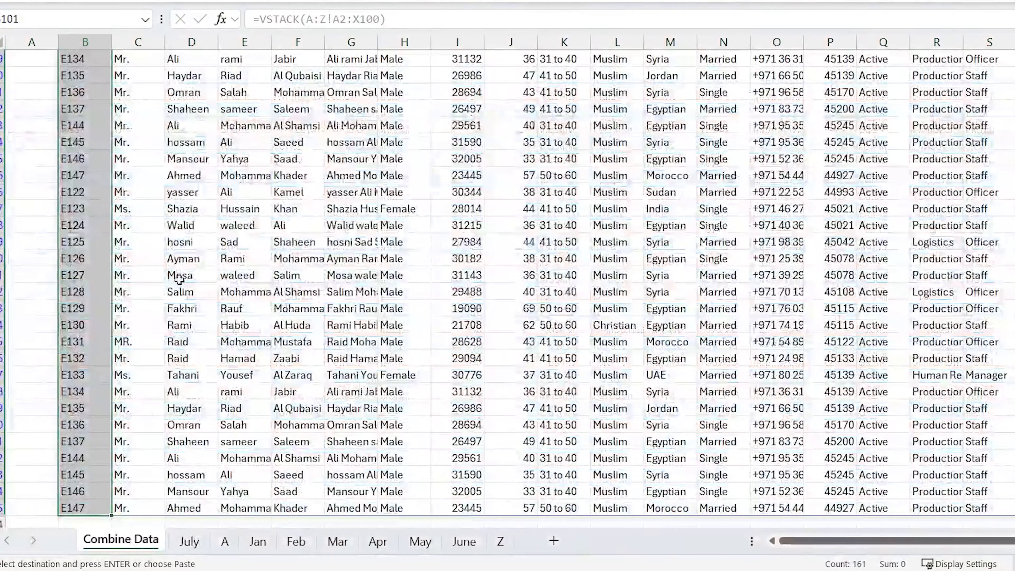
mouse_move(835, 544)
mouse_down()
mouse_move(905, 570)
mouse_move(939, 517)
mouse_up()
key(Escape)
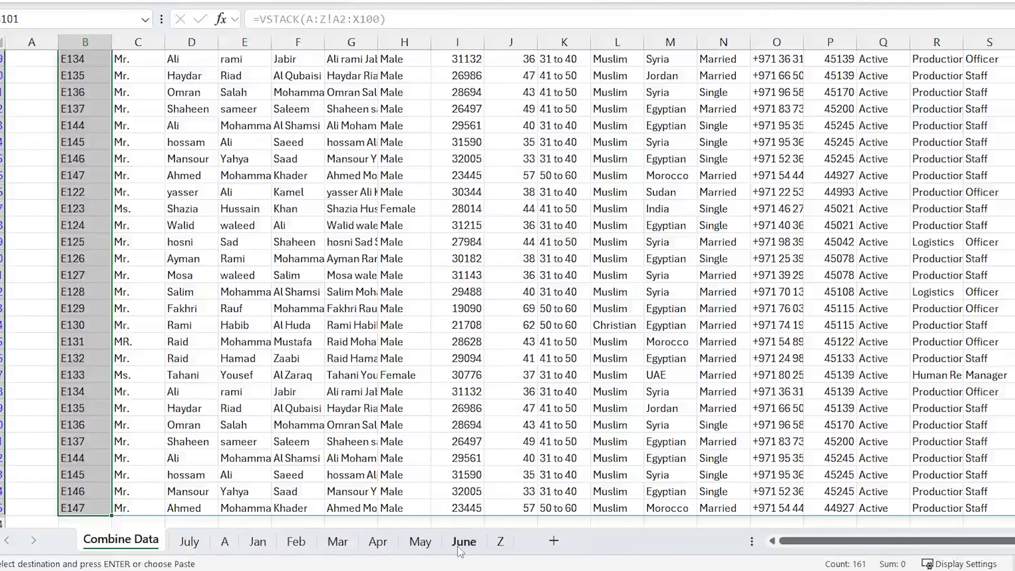
key(ctrl+Up)
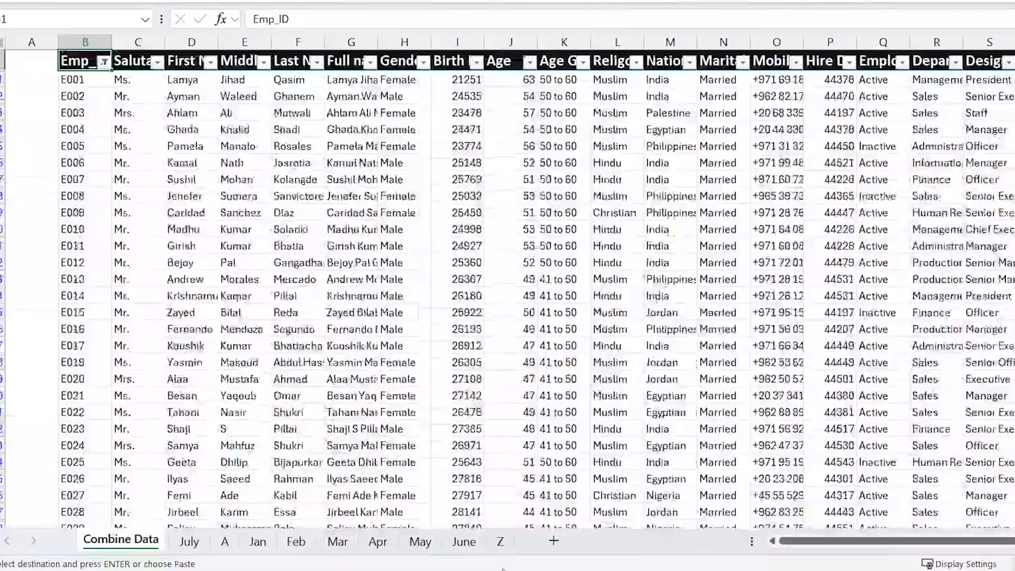
key(Down)
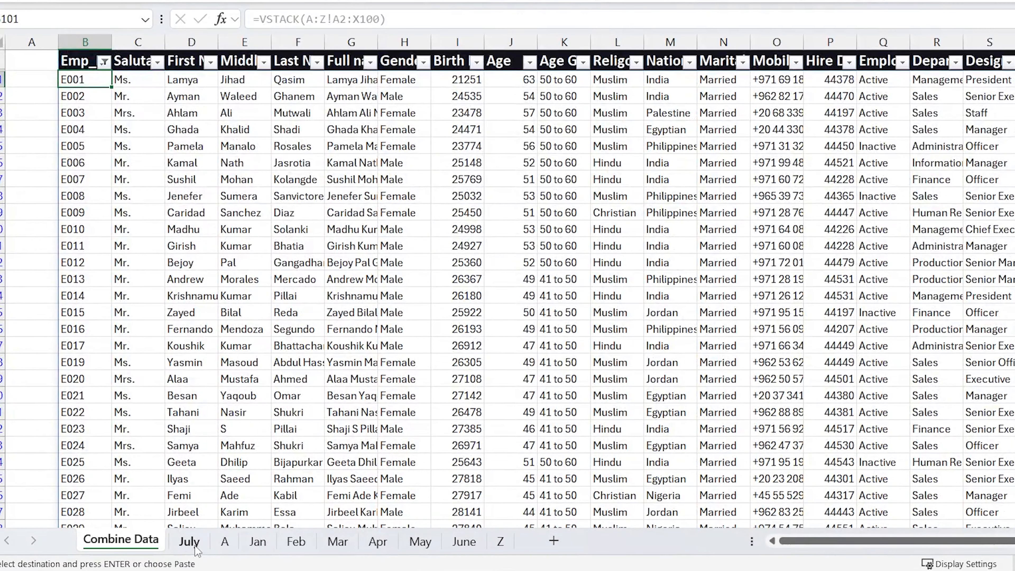
Move the July sheet between June and Z so it falls inside the A:Z range.
click(186, 544)
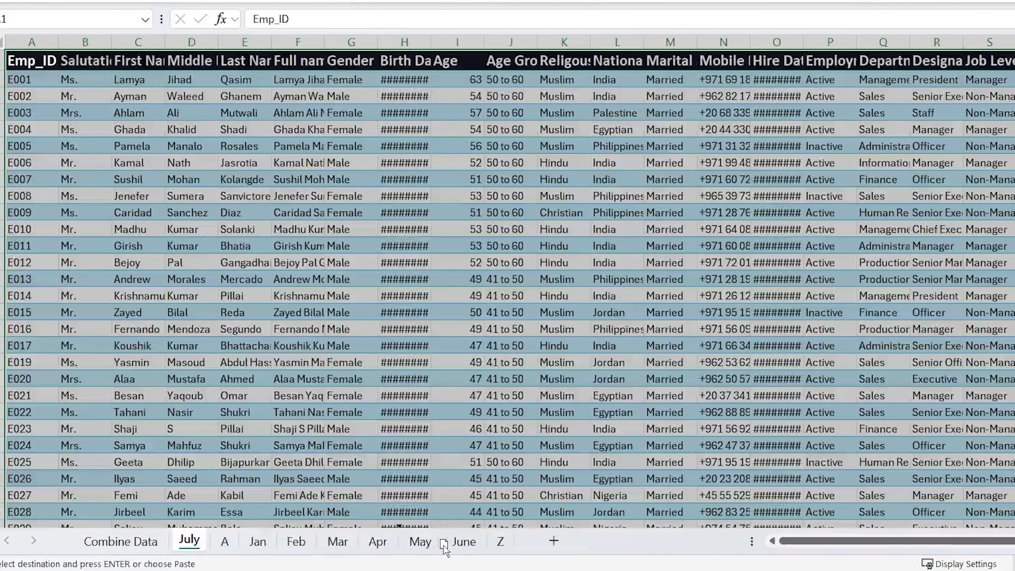
drag(497, 546, 402, 540)
click(447, 538)
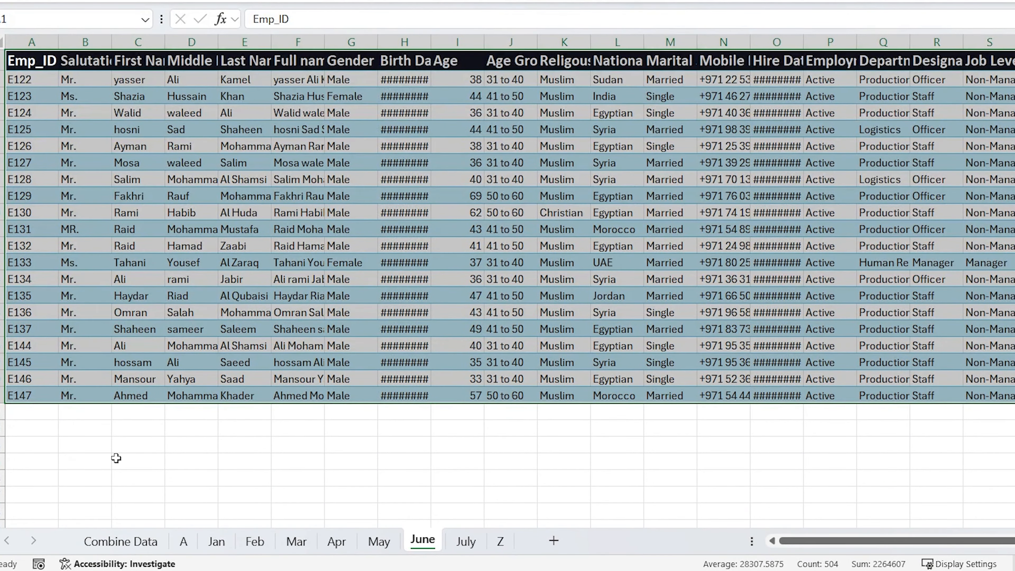
Select the Emp_ID entries in Combine Data down to the last row and recheck their count.
click(126, 543)
key(Up)
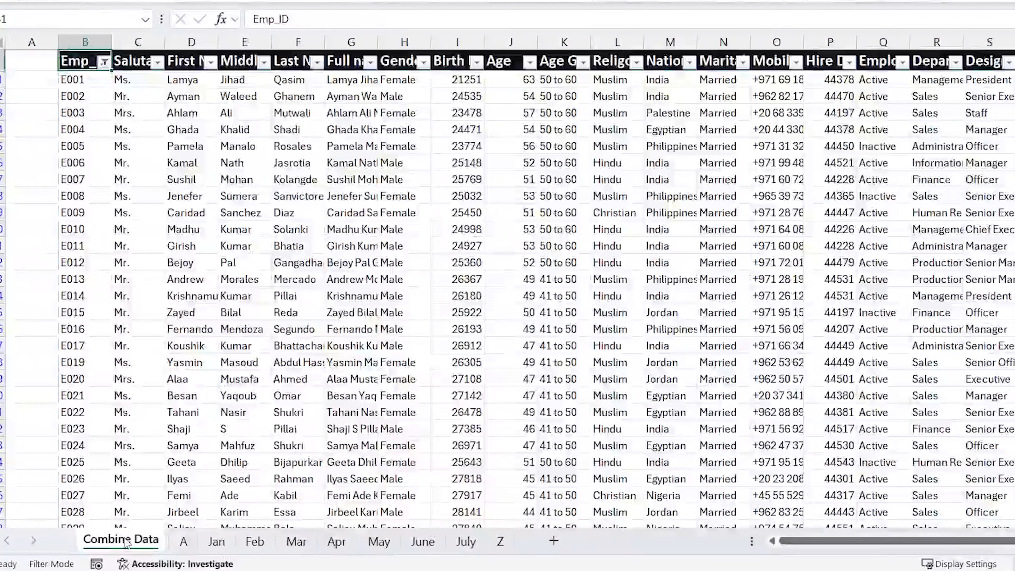
key(Down)
key(ctrl+shift+Down)
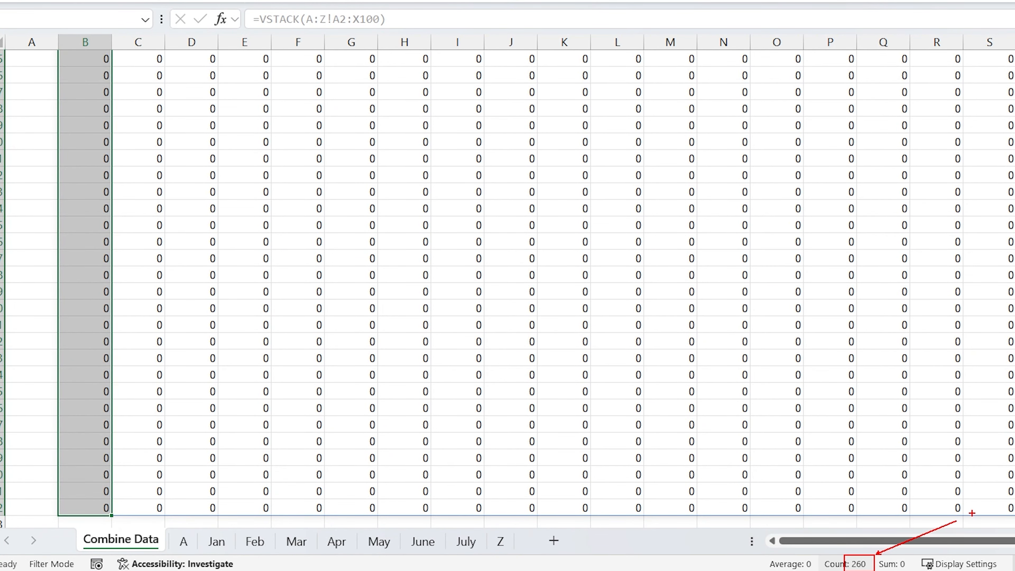
Reapply the Emp_ID filter to exclude the 0 entries, and select the remaining Emp_ID entries down to the last row to check their count.
key(ctrl+Up)
key(alt+Down)
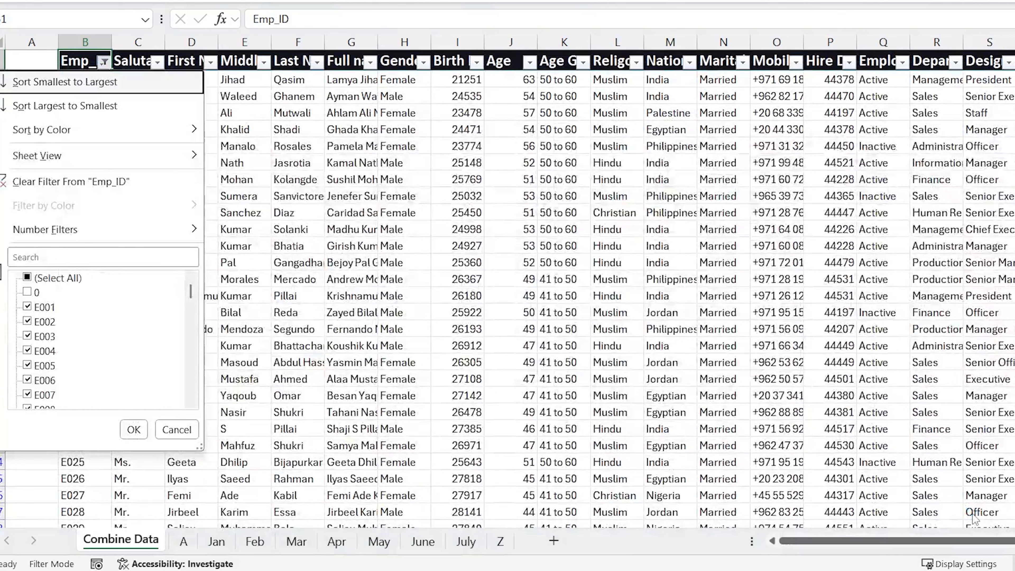
click(34, 280)
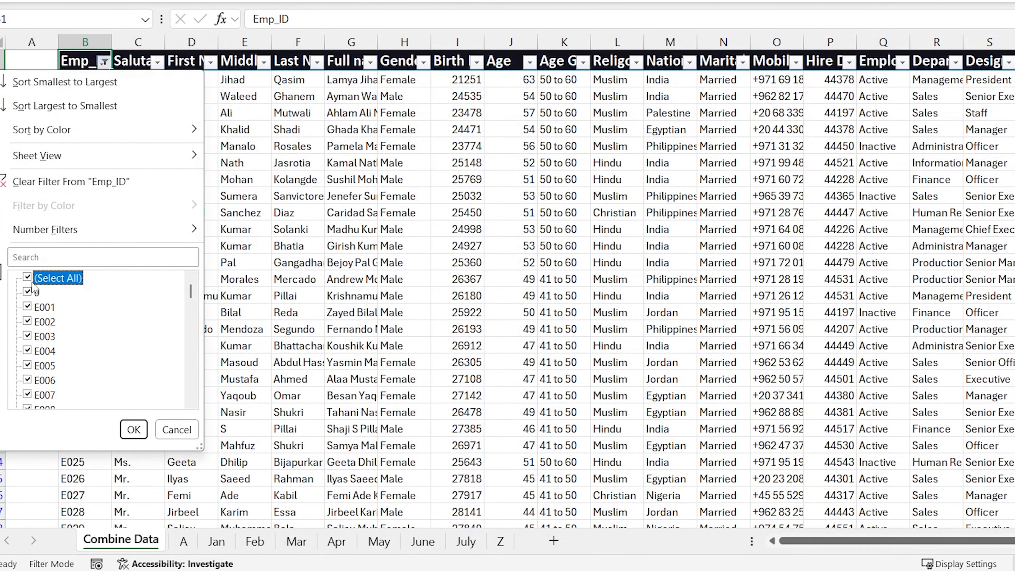
click(34, 280)
click(36, 292)
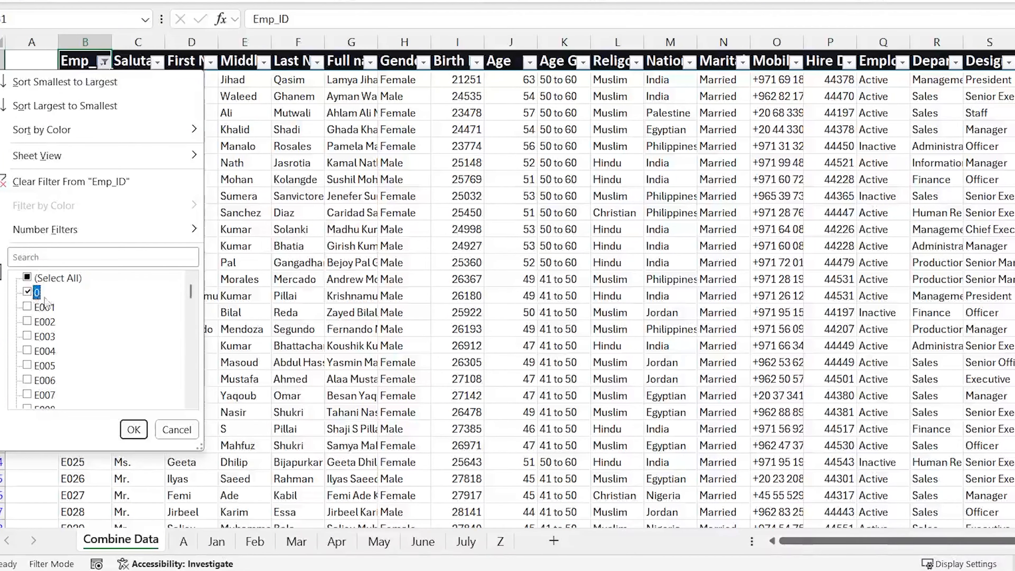
click(134, 430)
key(Down)
key(ctrl+shift+Down)
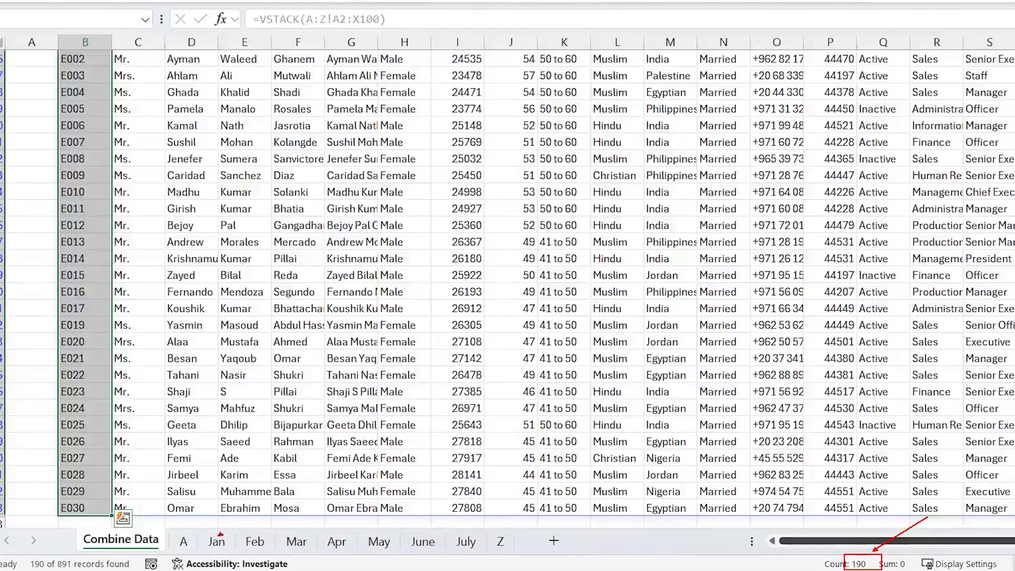
drag(218, 535, 271, 490)
drag(487, 527, 506, 508)
key(Escape)
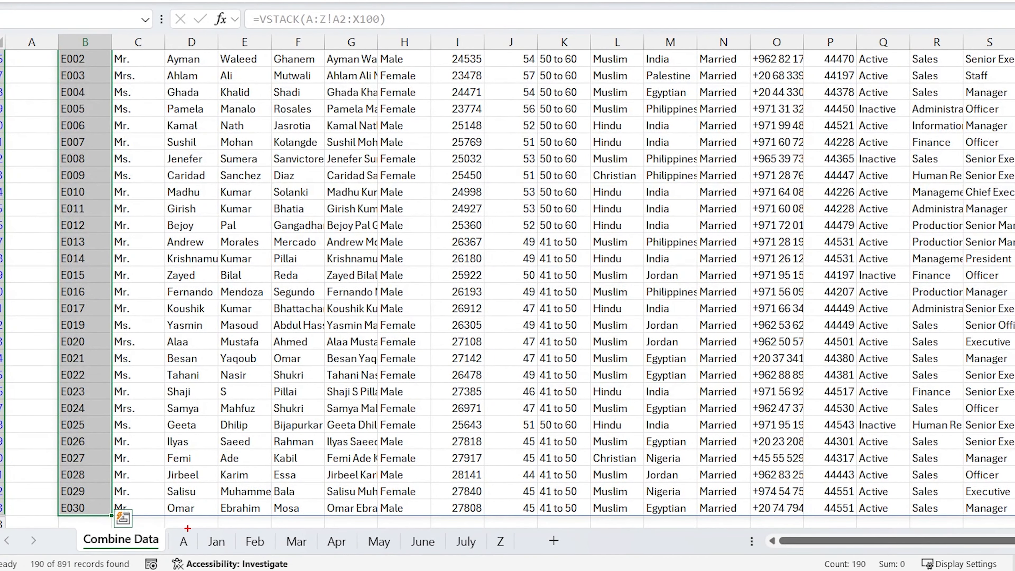
drag(210, 471, 221, 437)
drag(476, 527, 236, 518)
drag(457, 568, 431, 507)
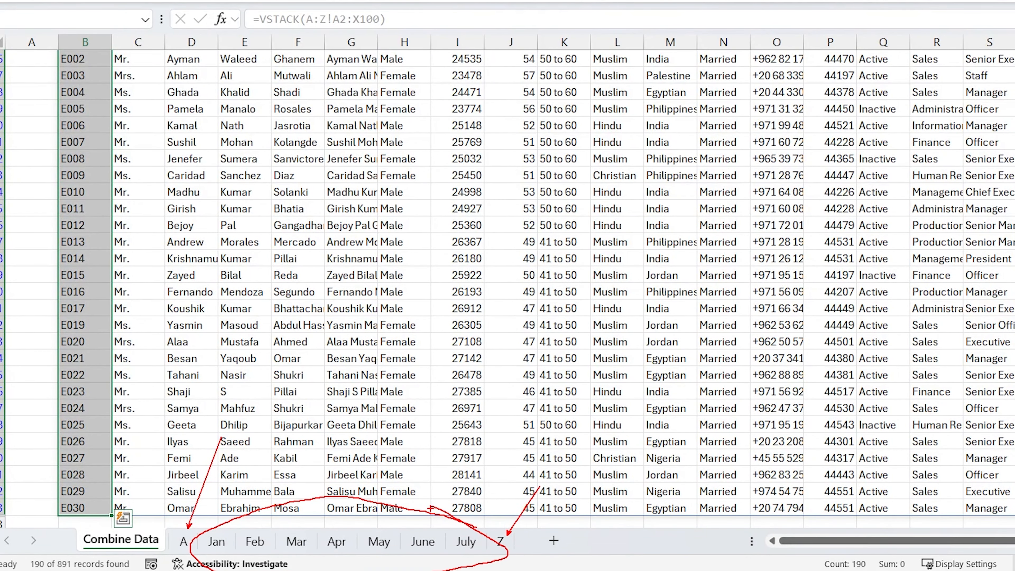
key(Escape)
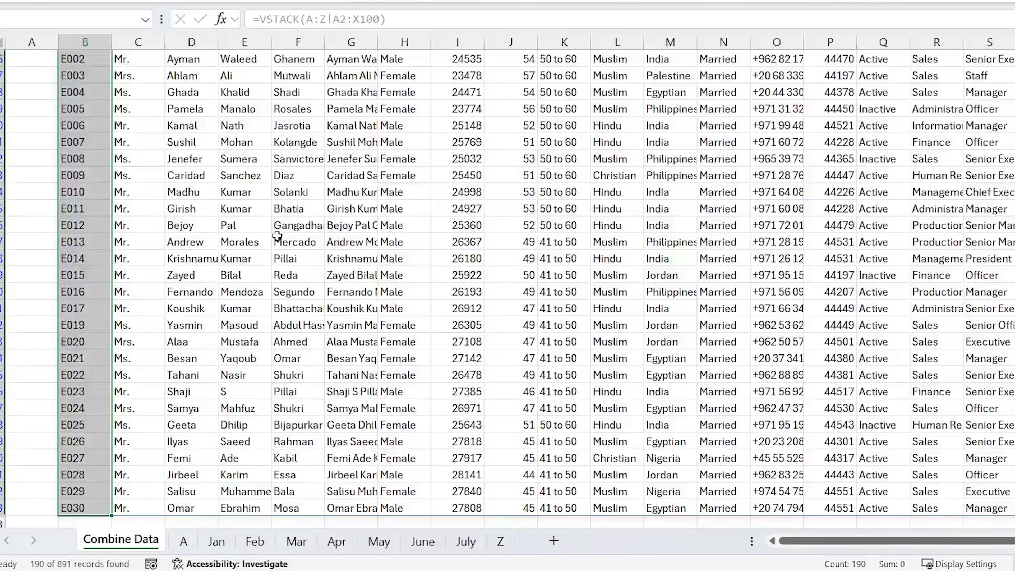
Return to the top of Combine Data and select the first visible Emp_ID record below the header.
click(312, 275)
key(Left)
key(Left)
key(Left)
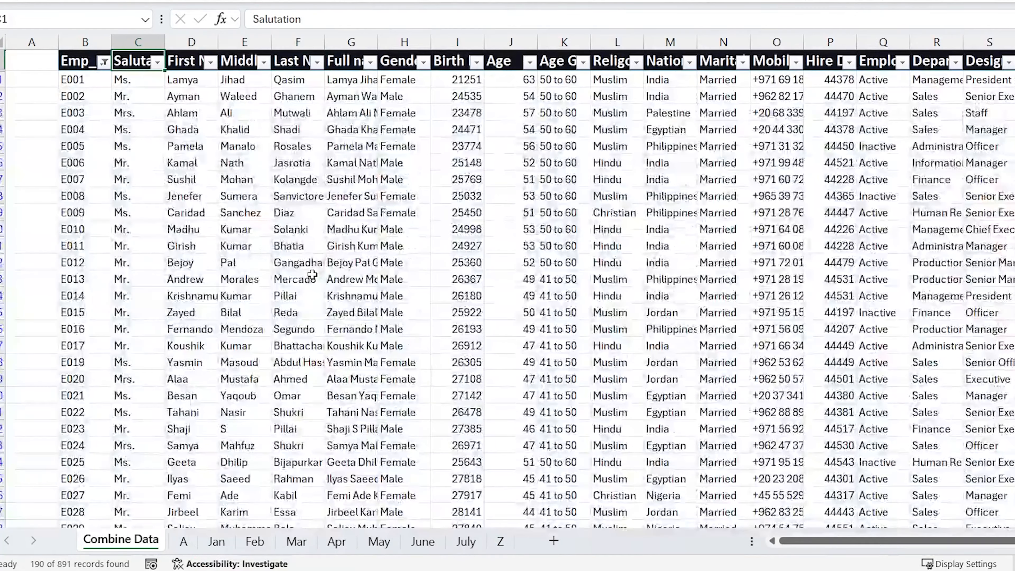
key(Down)
key(Left)
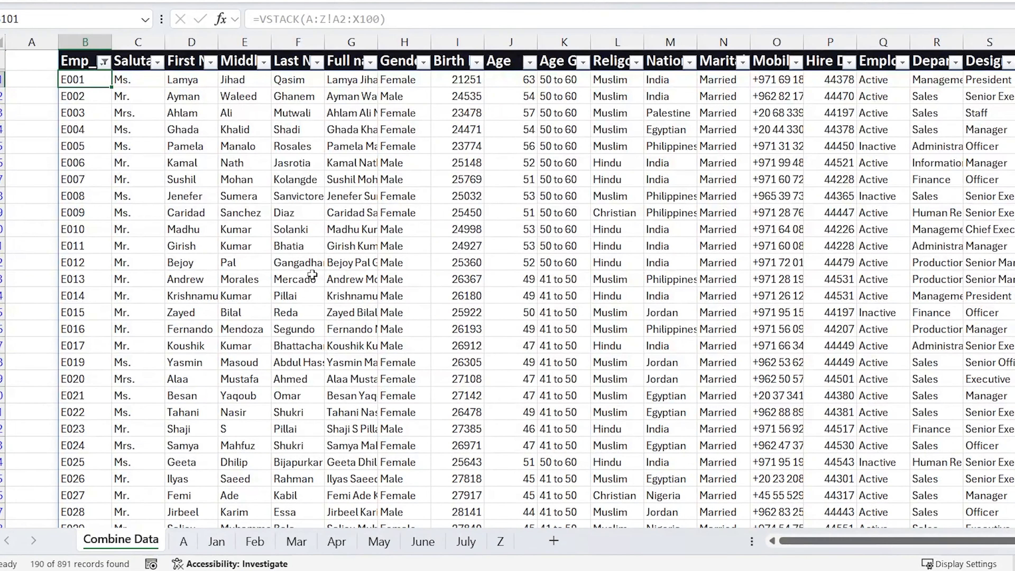